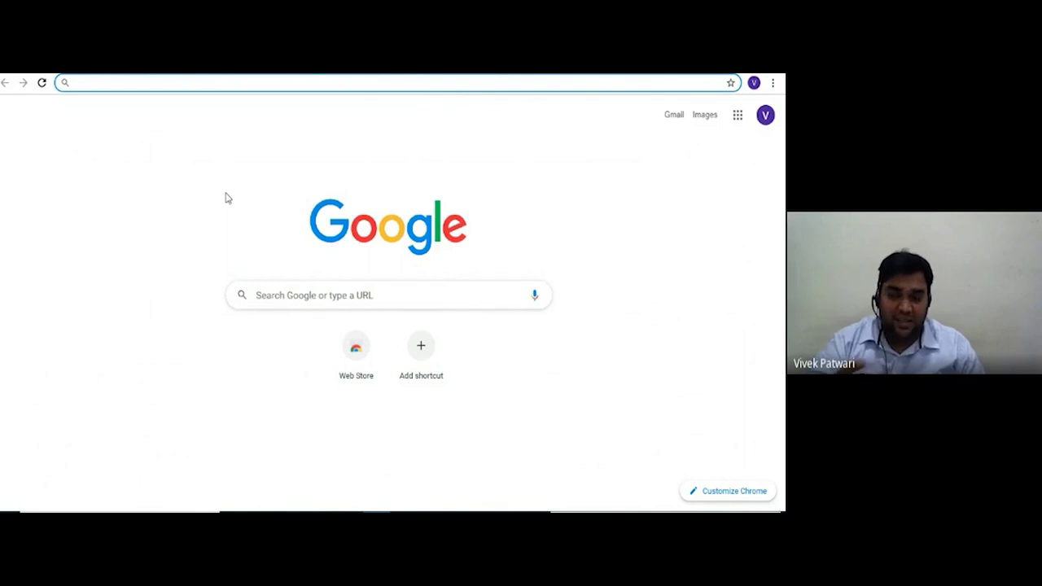
Step: Search for 'gmail create', open the Create a Gmail account help article, and start account creation
text(GMAI)
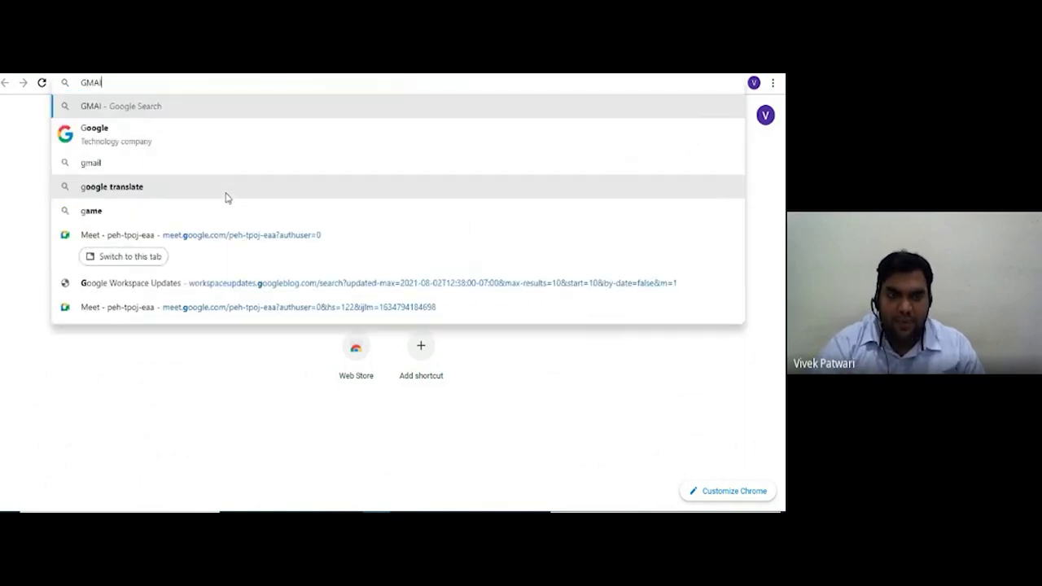
text(L CREATE)
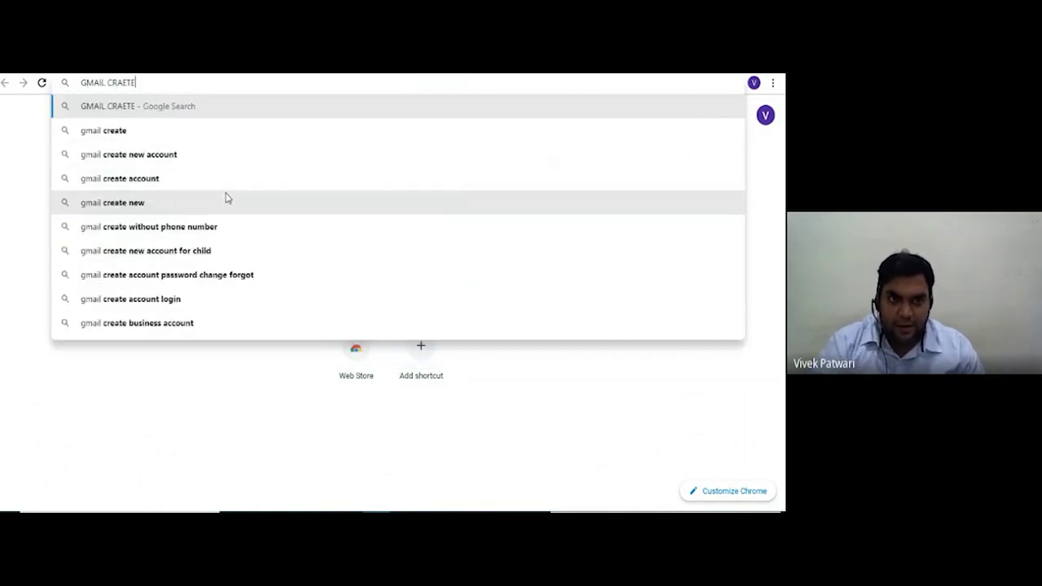
key(BackSpace)
key(BackSpace)
key(BackSpace)
key(BackSpace)
text(EATE)
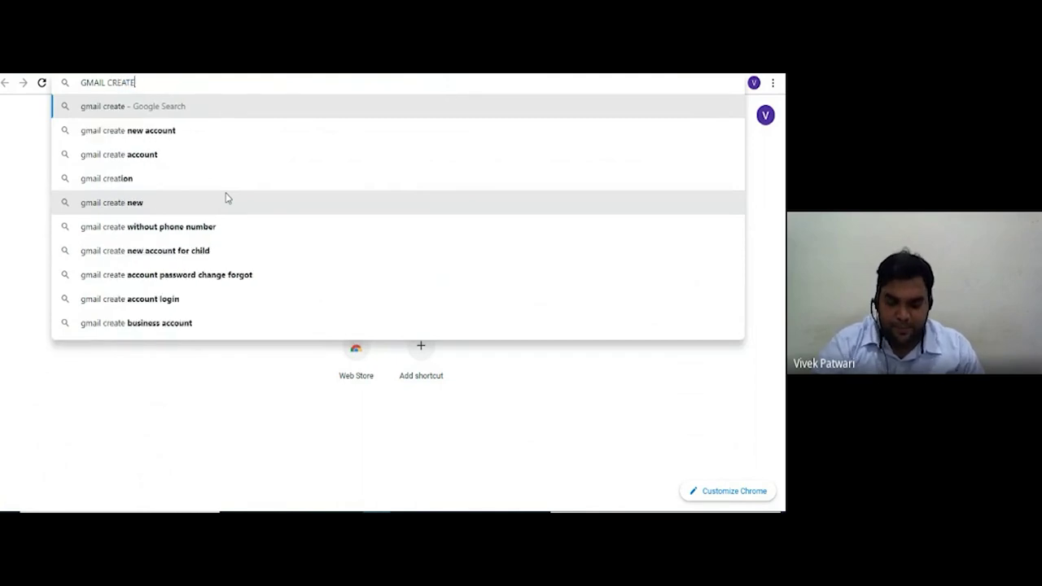
key(Return)
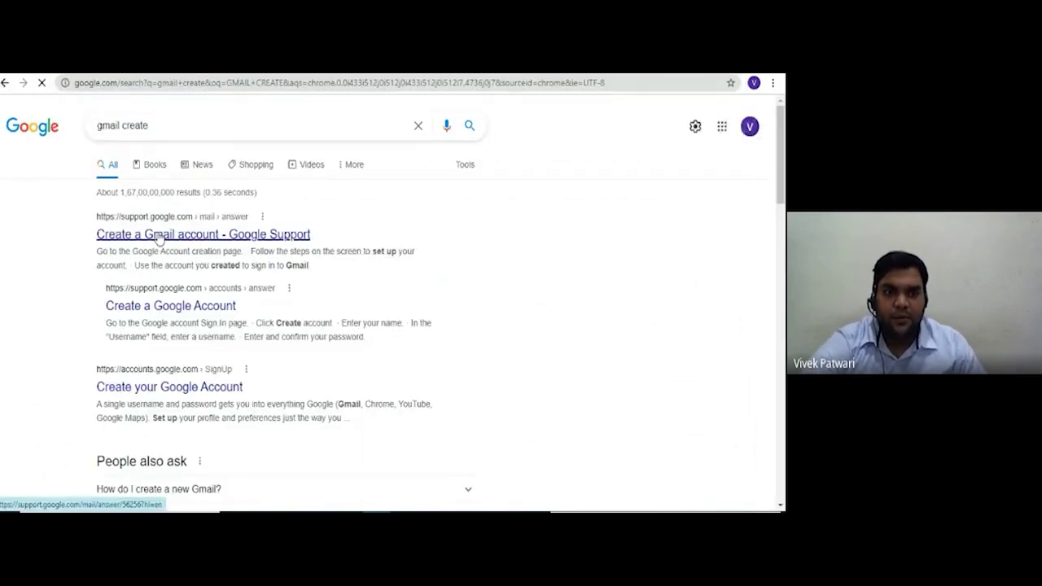
click(160, 237)
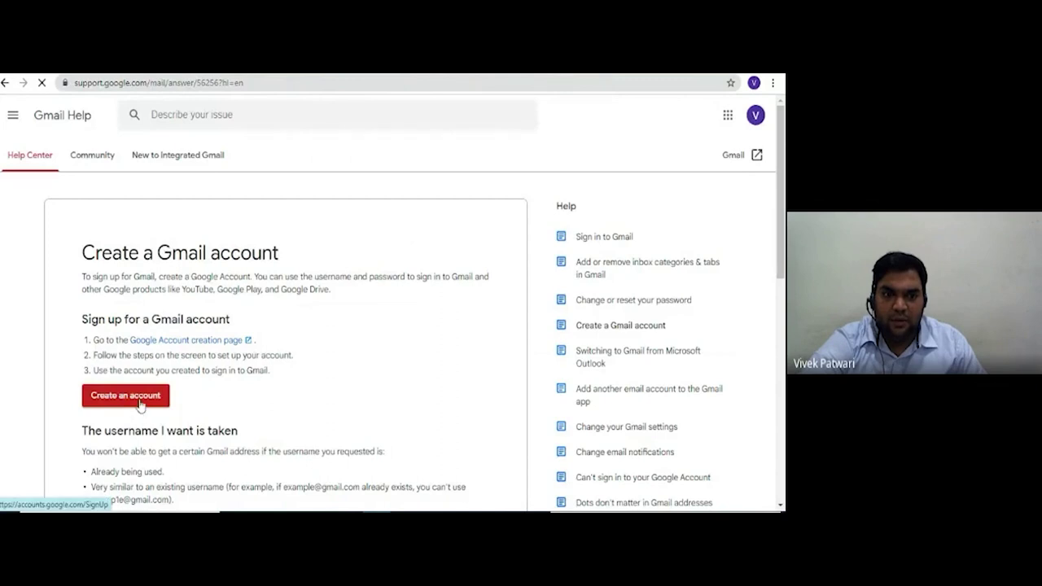
click(138, 399)
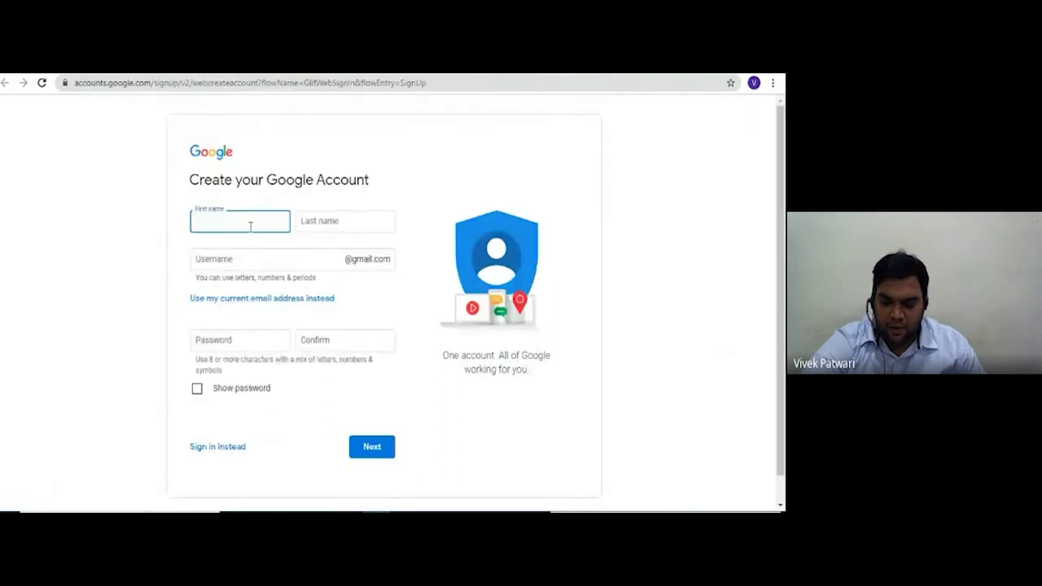
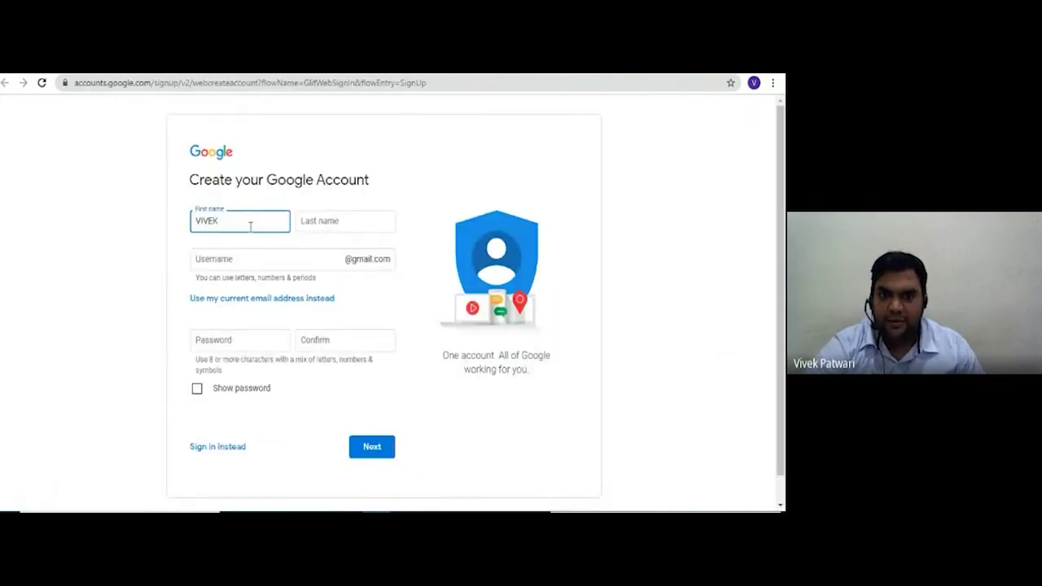
Step: Enter the account holder's first and last name in the sign-up form
click(323, 219)
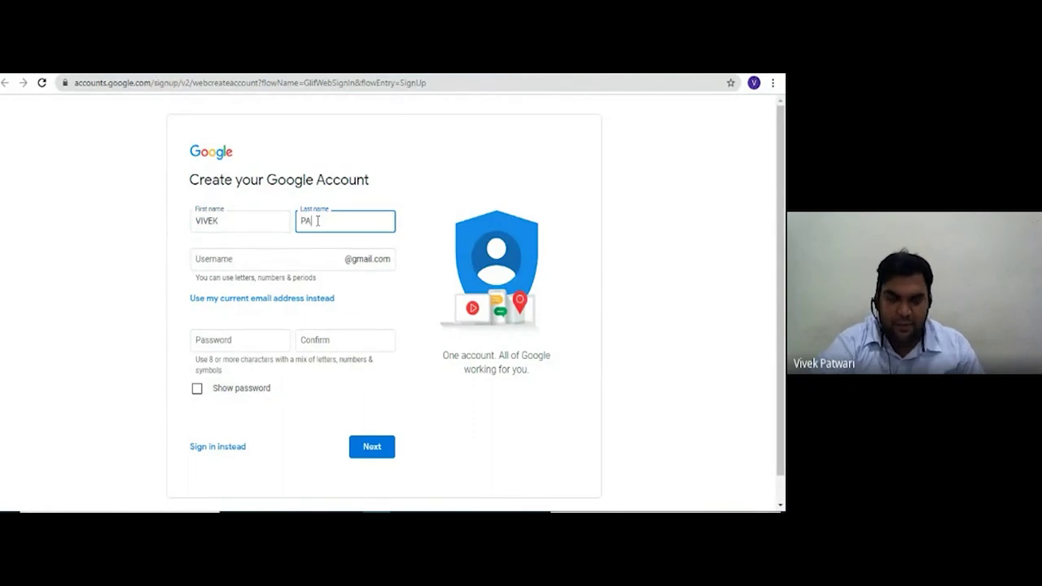
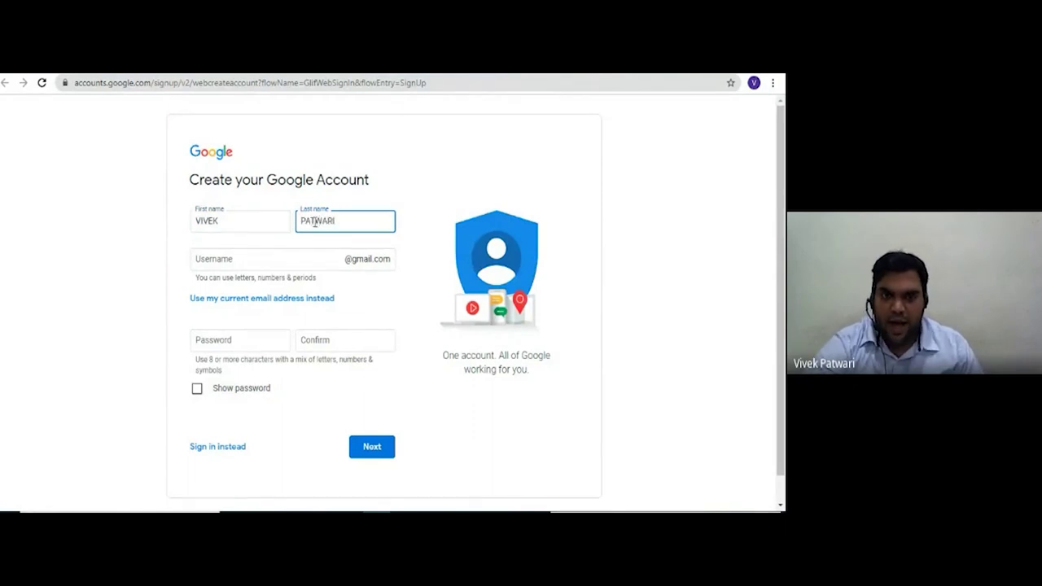
click(298, 257)
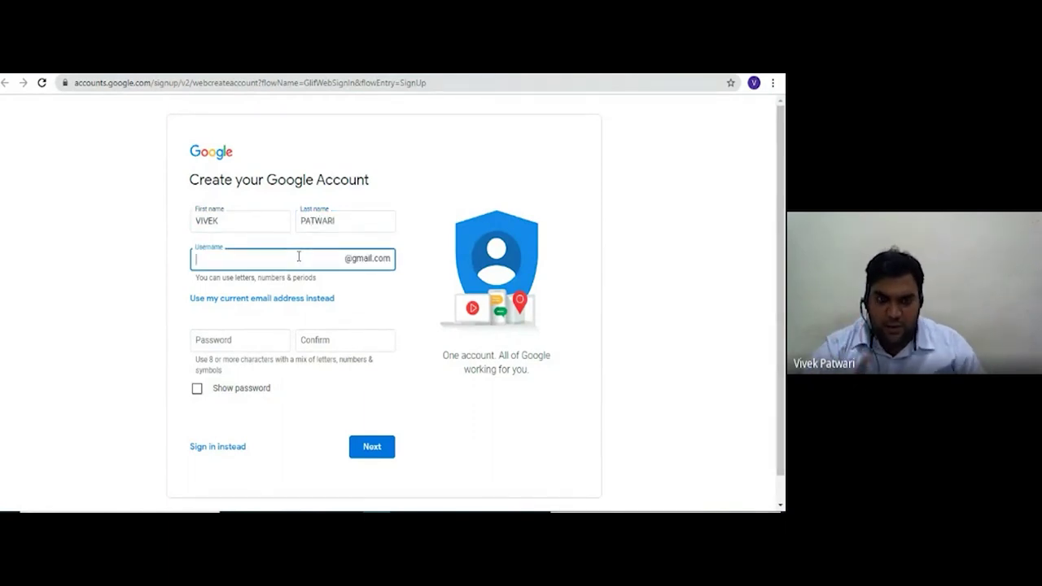
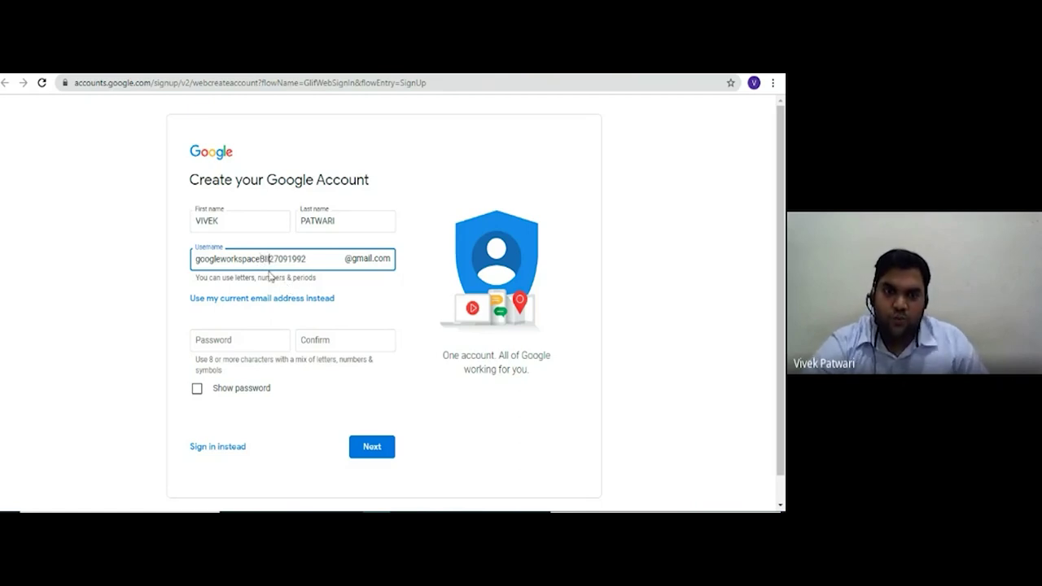
Step: Try a long googleworkspace-style username, editing its digits until it's rejected as not allowed
drag(261, 259, 268, 258)
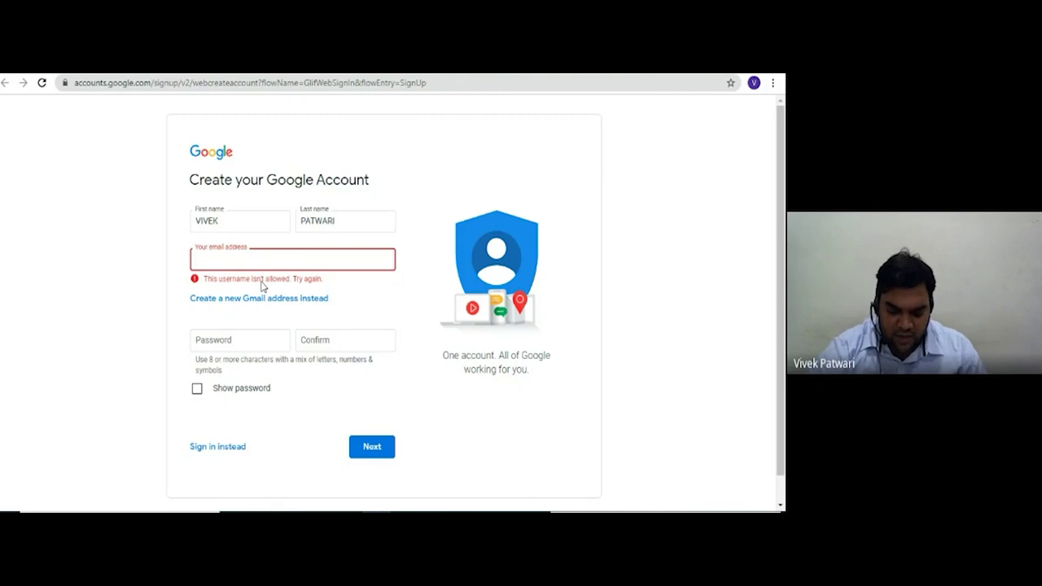
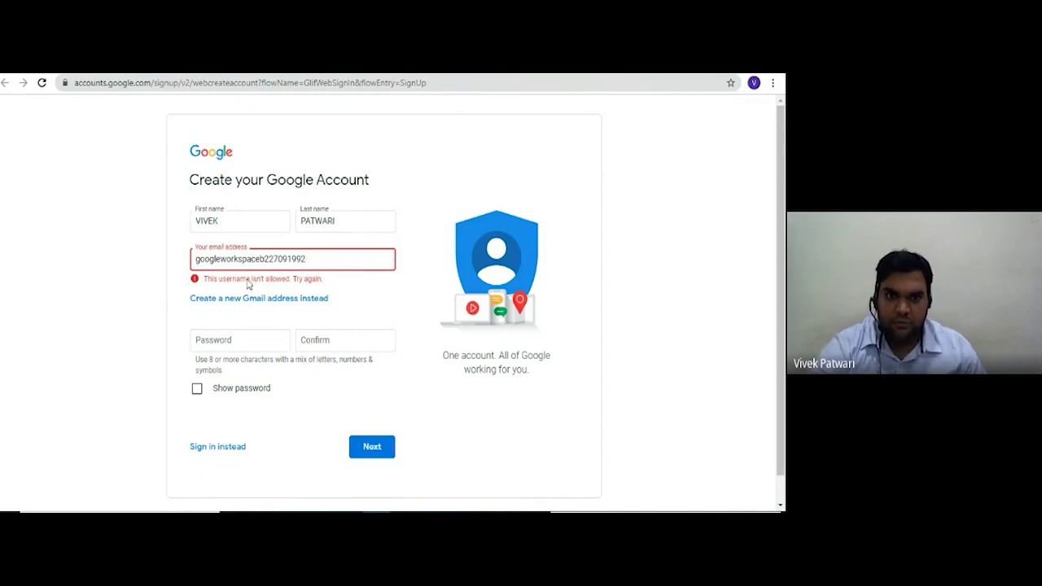
Step: Enter an existing email address, which gets flagged invalid, then close the tab back to the help page
click(317, 263)
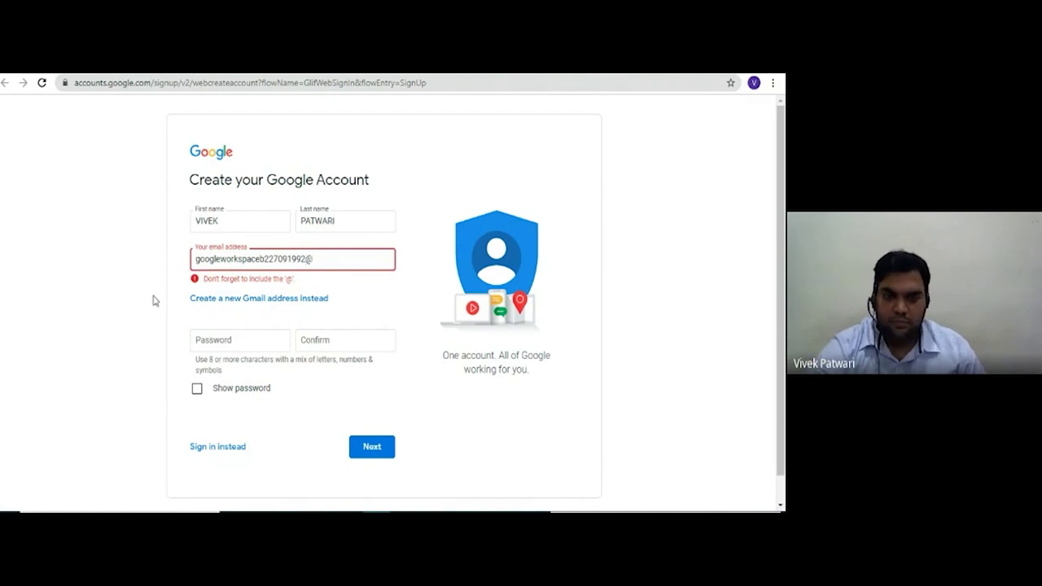
text(@)
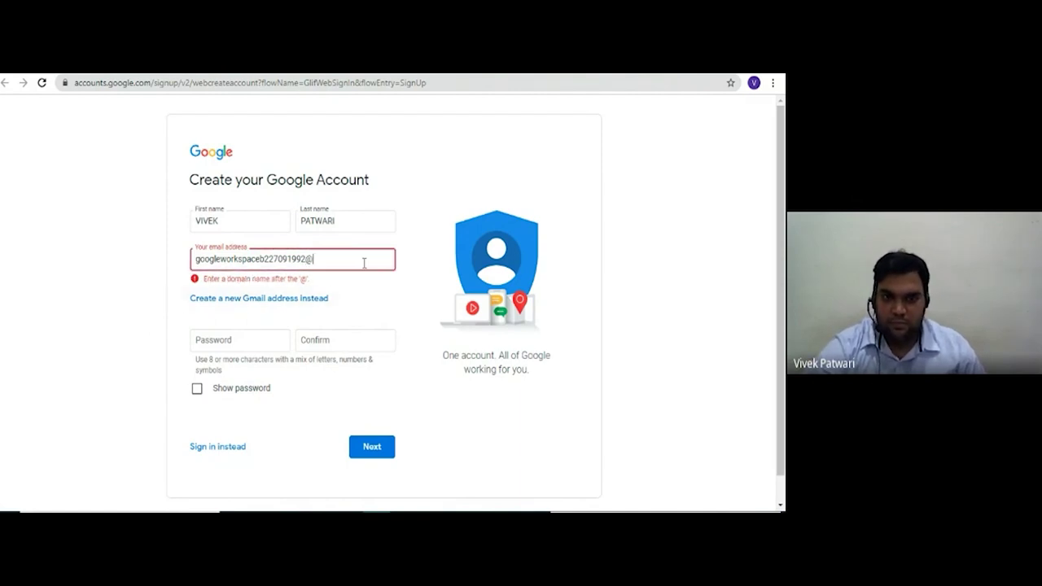
text(gmail.com)
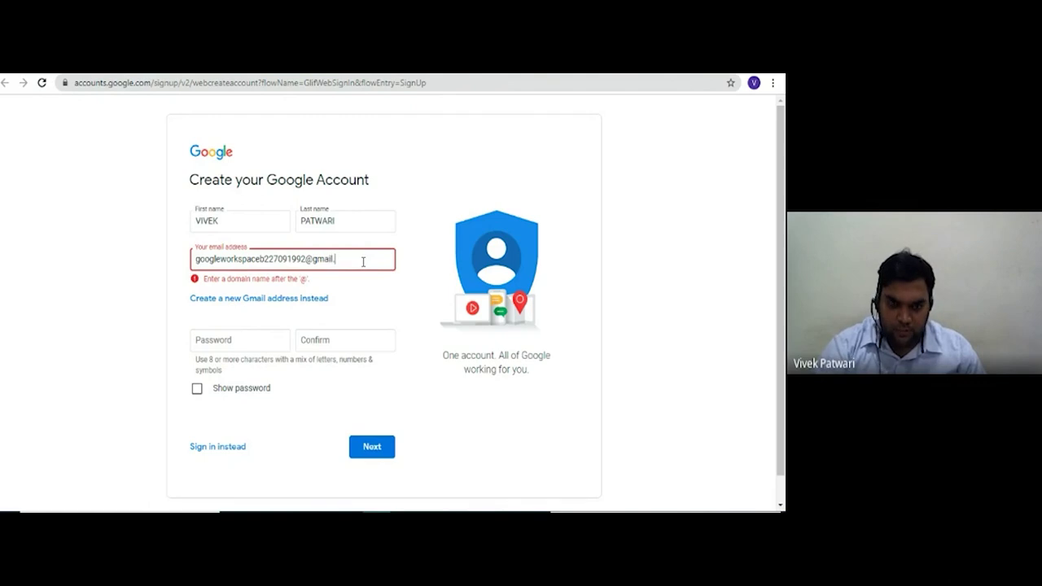
click(340, 296)
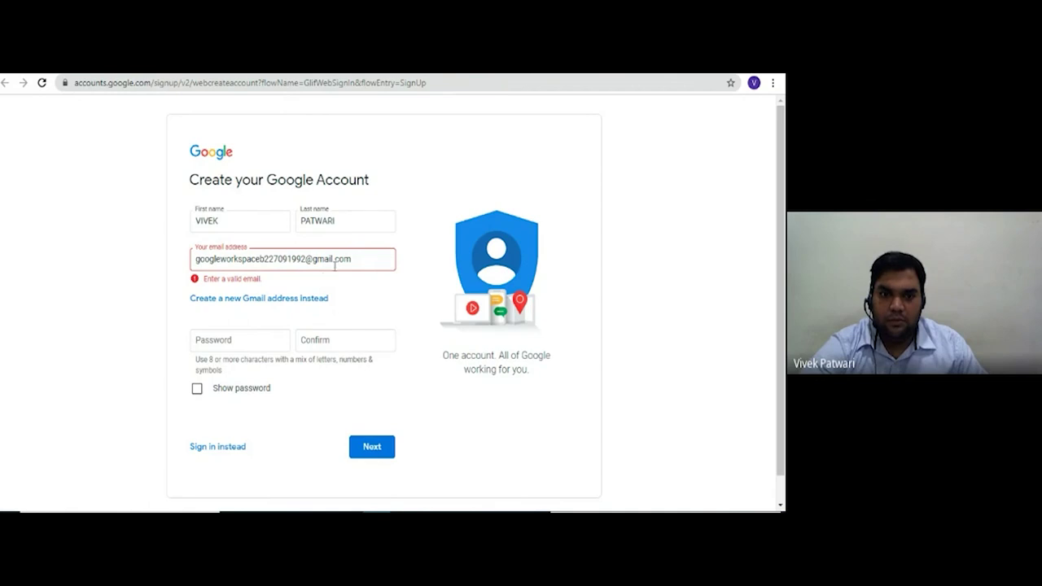
drag(352, 259, 192, 259)
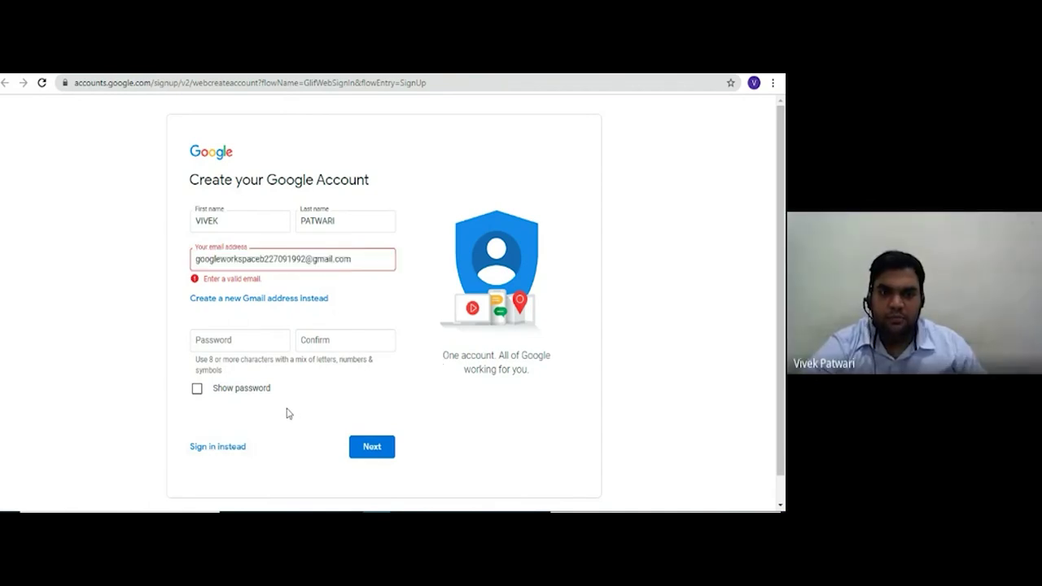
key(ctrl+w)
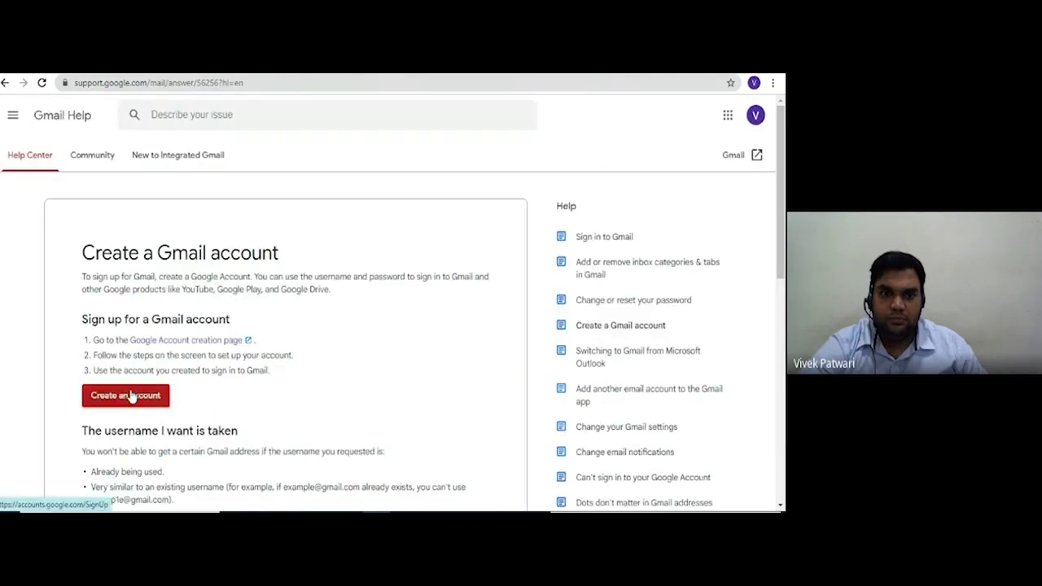
Step: Start a fresh sign-up form and try a long username, which is rejected
click(127, 395)
click(260, 259)
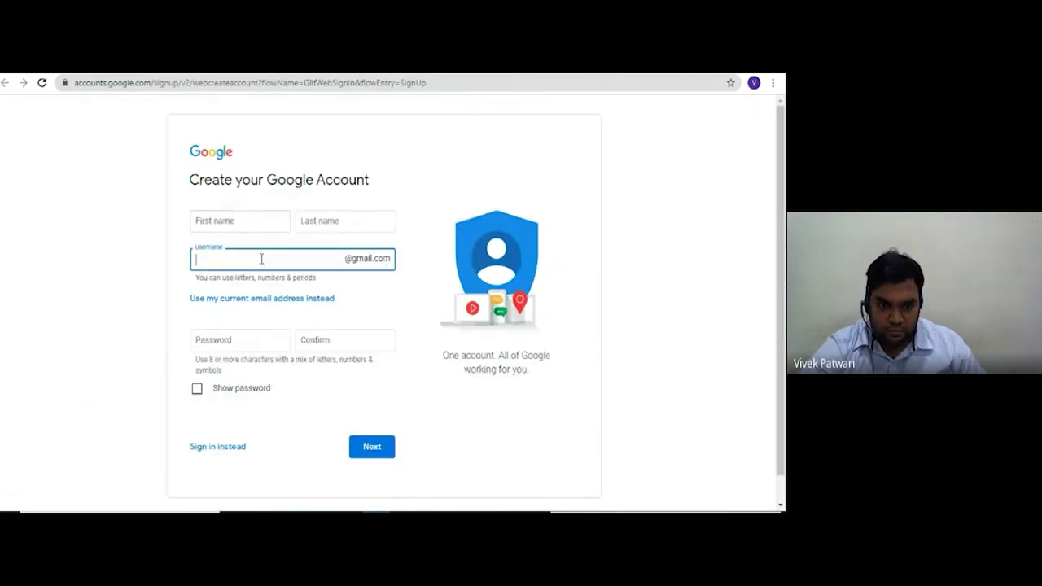
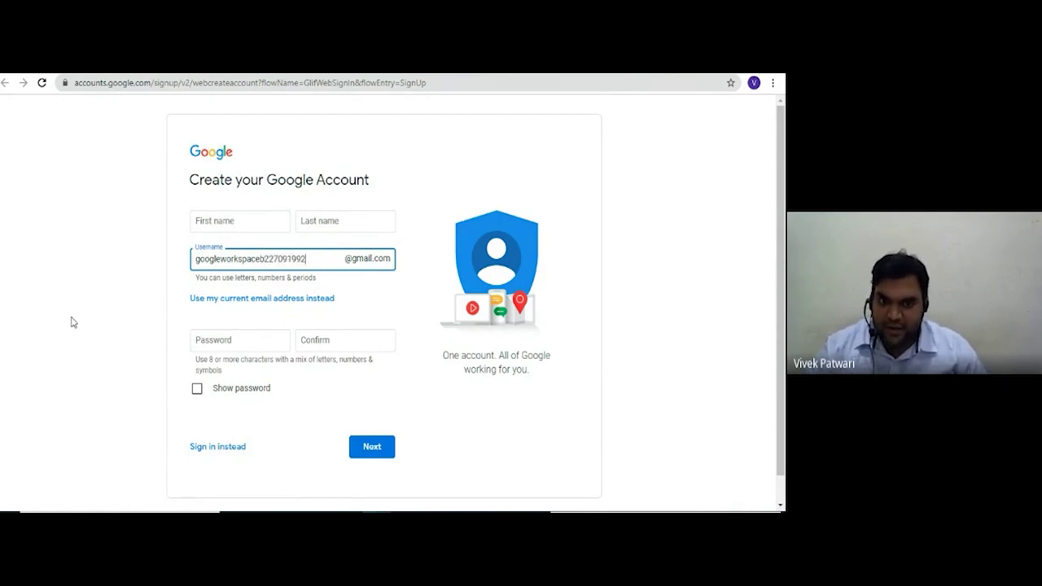
click(261, 221)
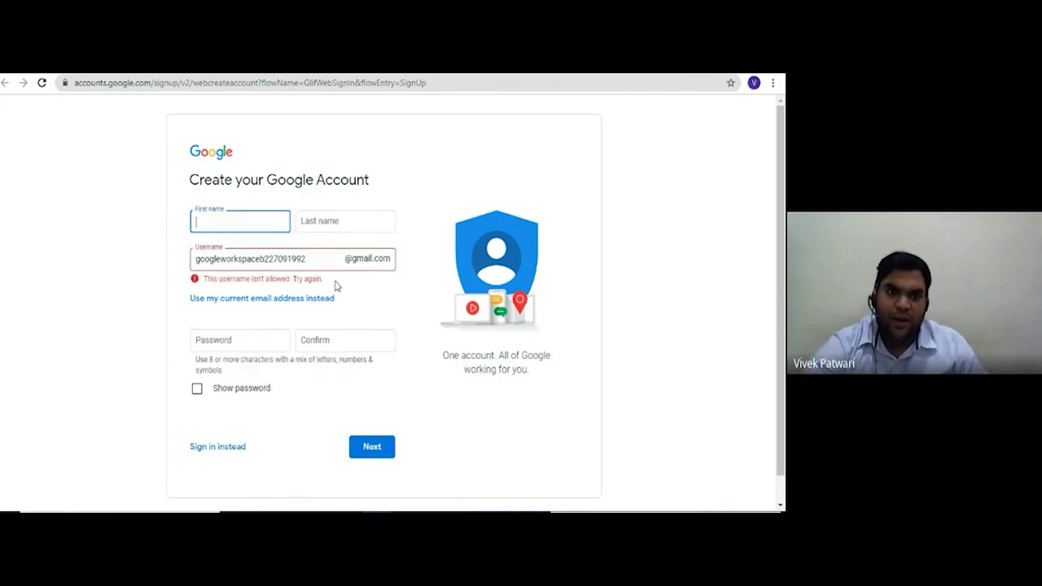
Step: Replace the rejected username with a shorter one
double_click(320, 259)
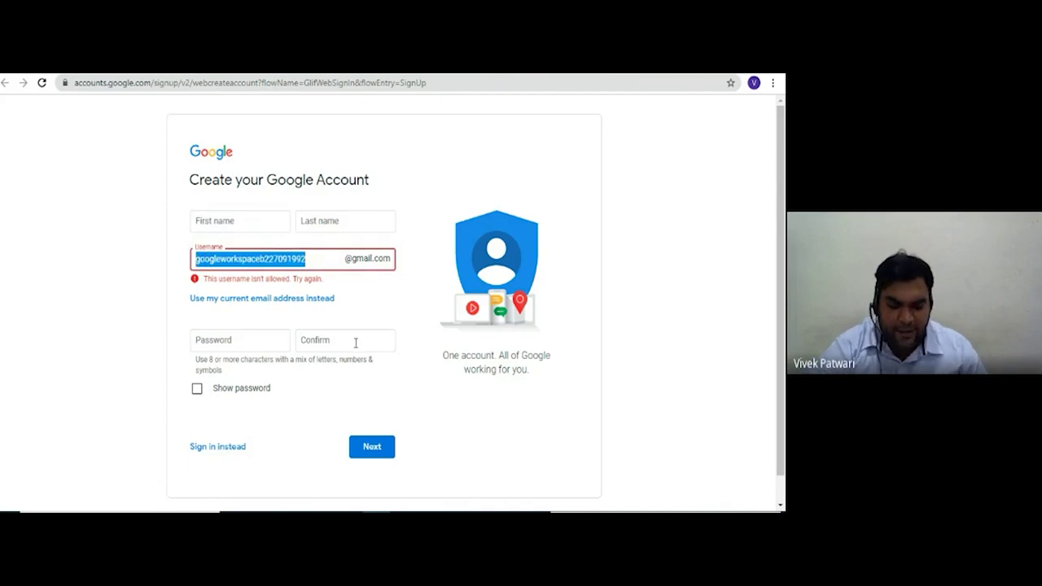
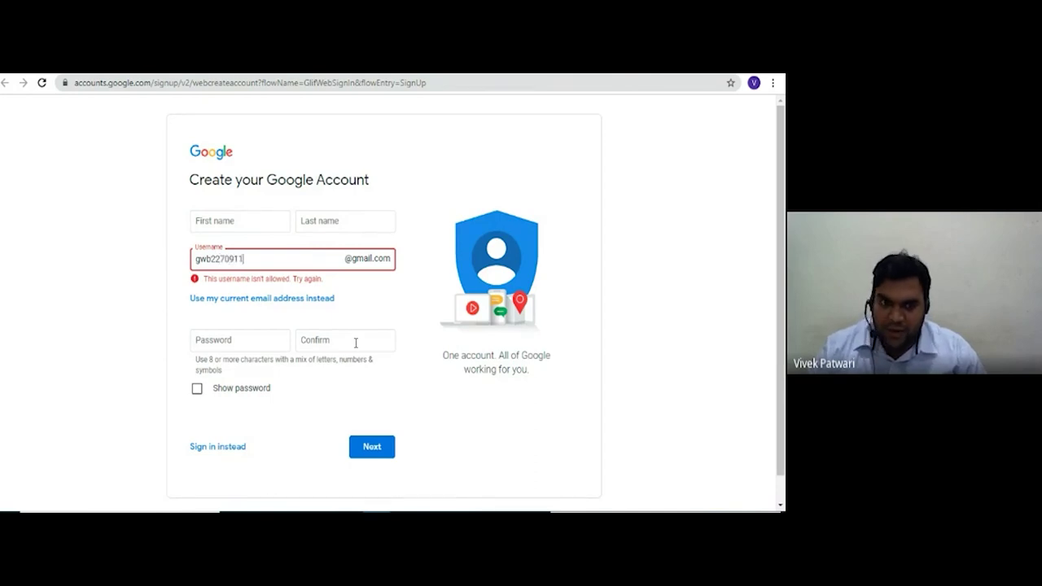
Step: Fix the shorter username's ending and fill in the first and last name again
key(BackSpace)
key(BackSpace)
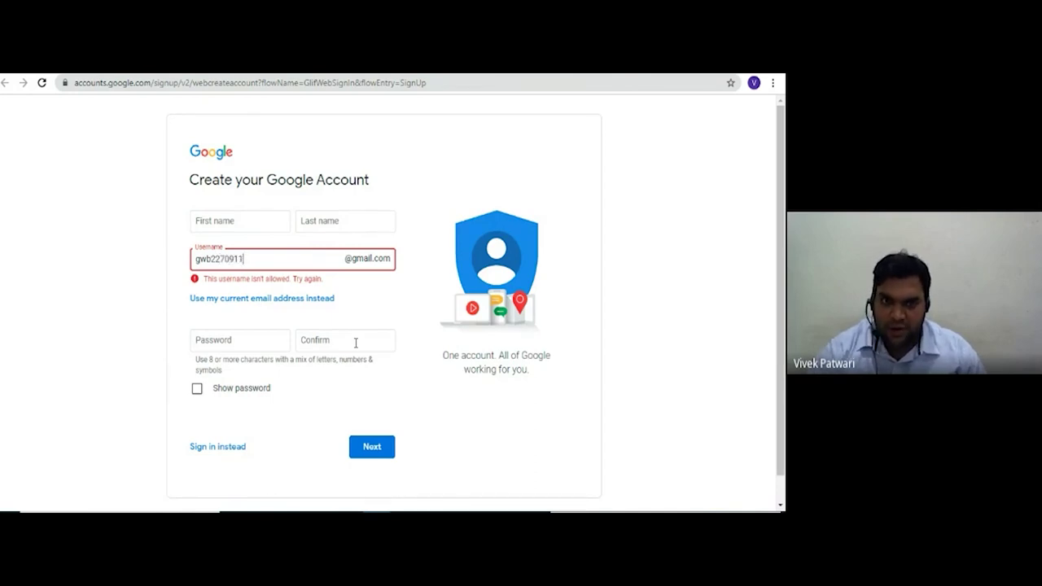
text(992)
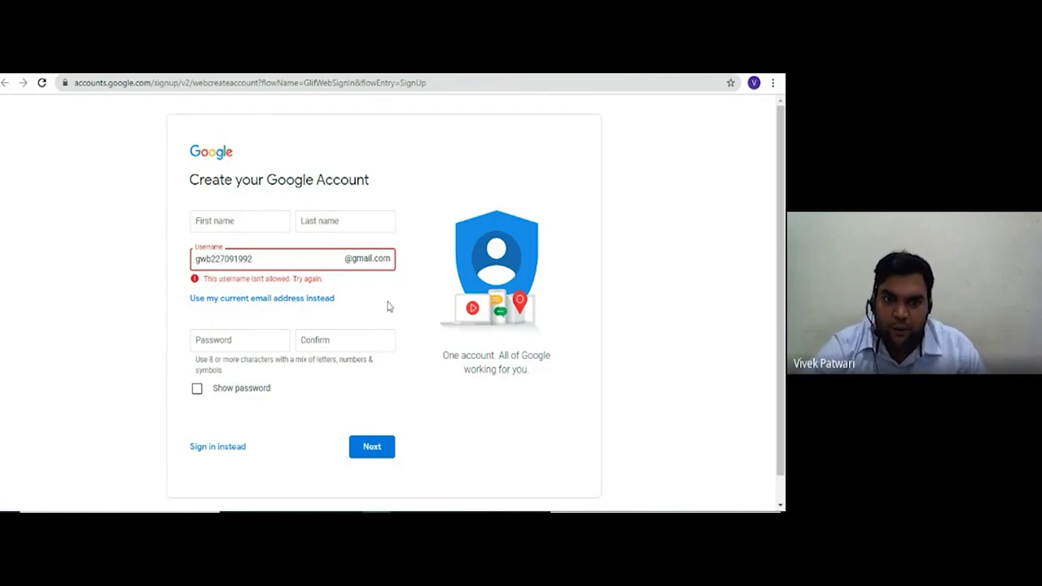
click(267, 217)
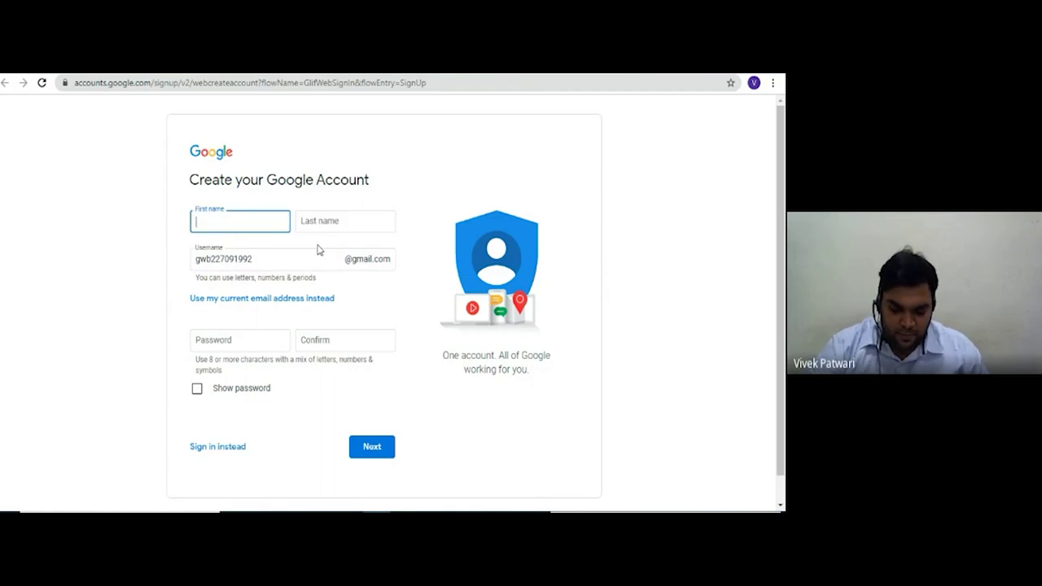
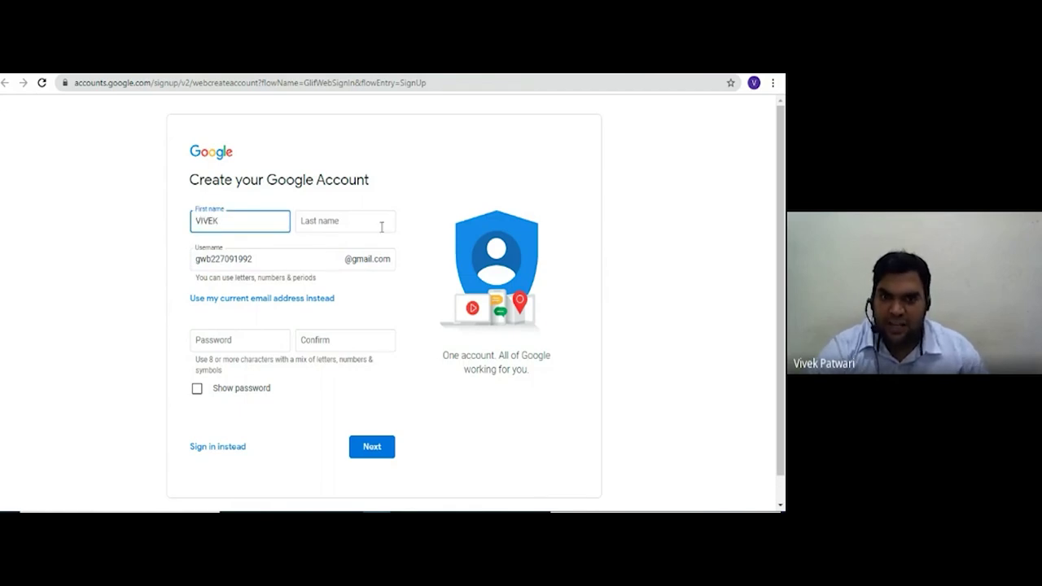
click(381, 228)
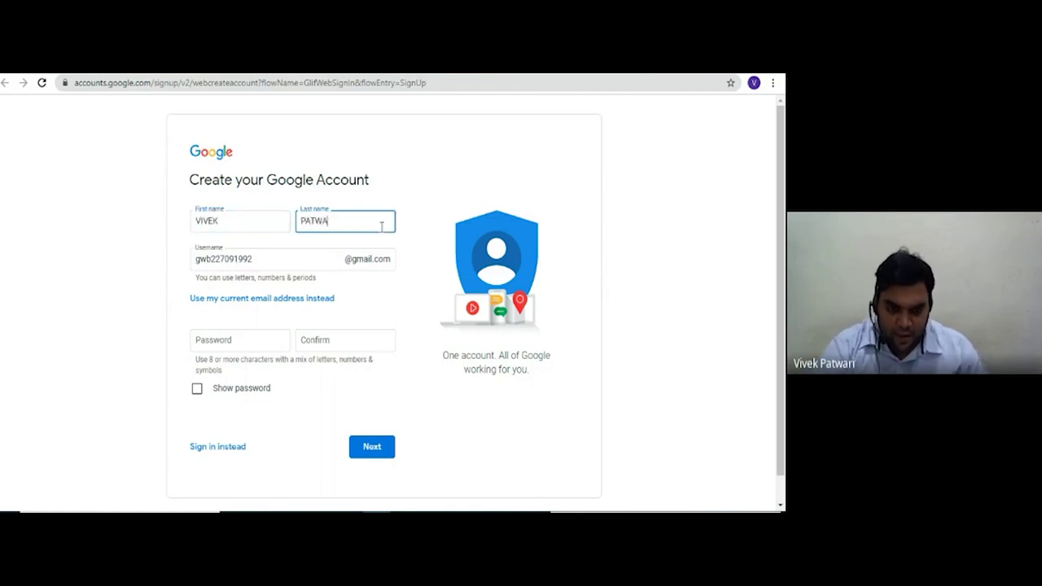
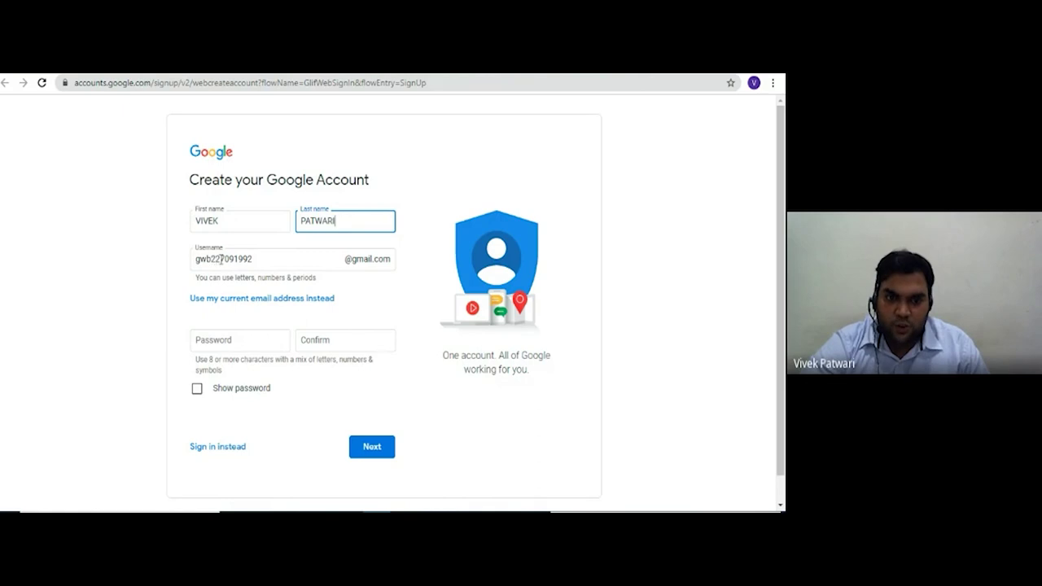
Step: Type the account password and its confirmation
click(237, 342)
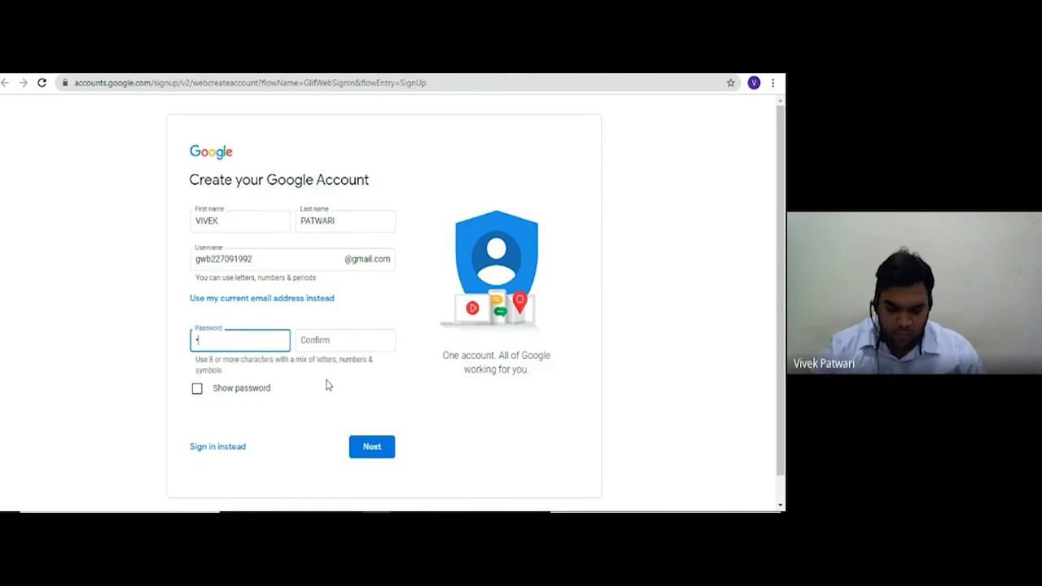
text(••••••)
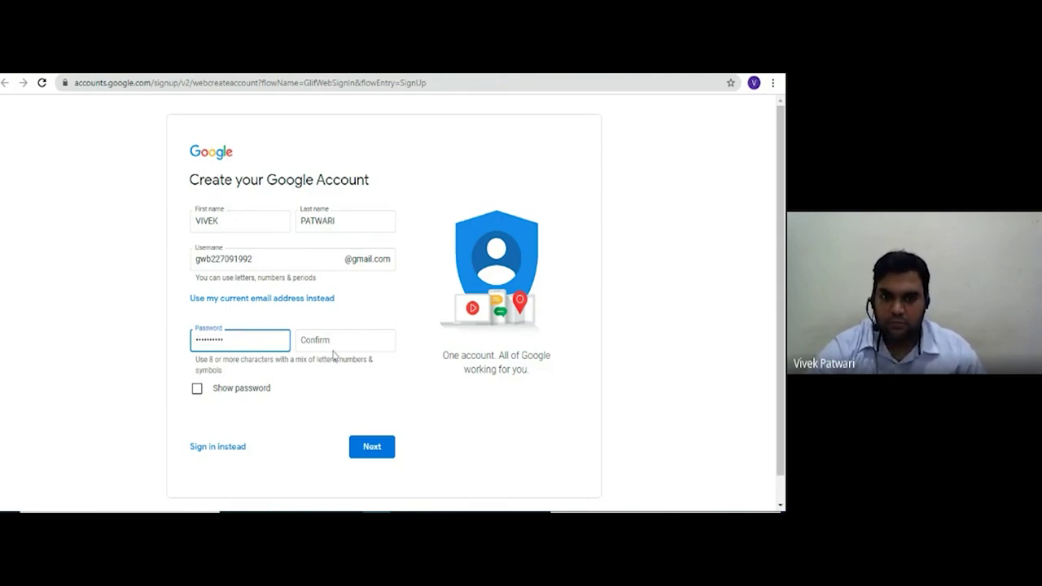
click(338, 343)
text(•••)
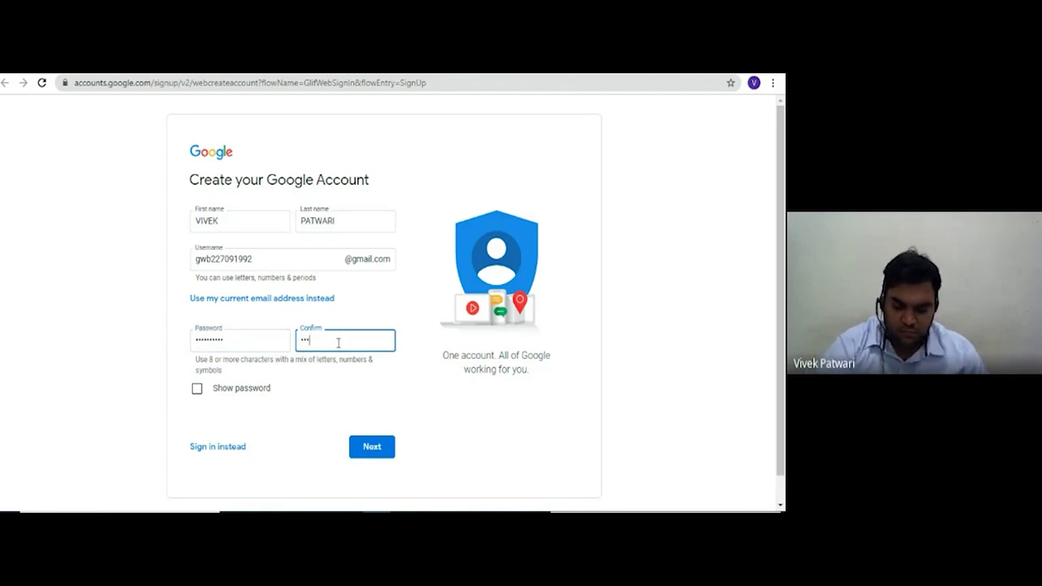
text(••)
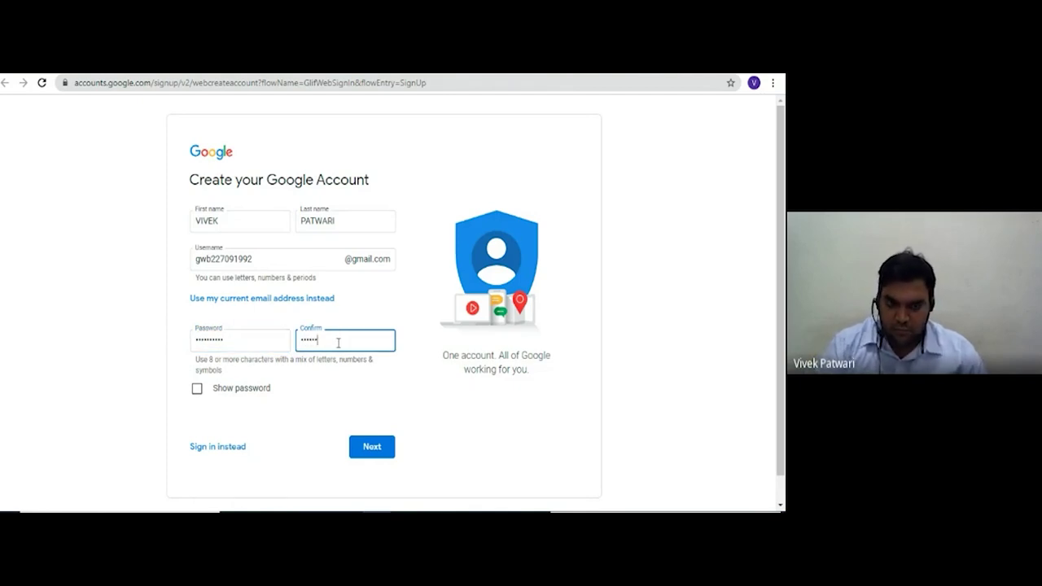
text(••••)
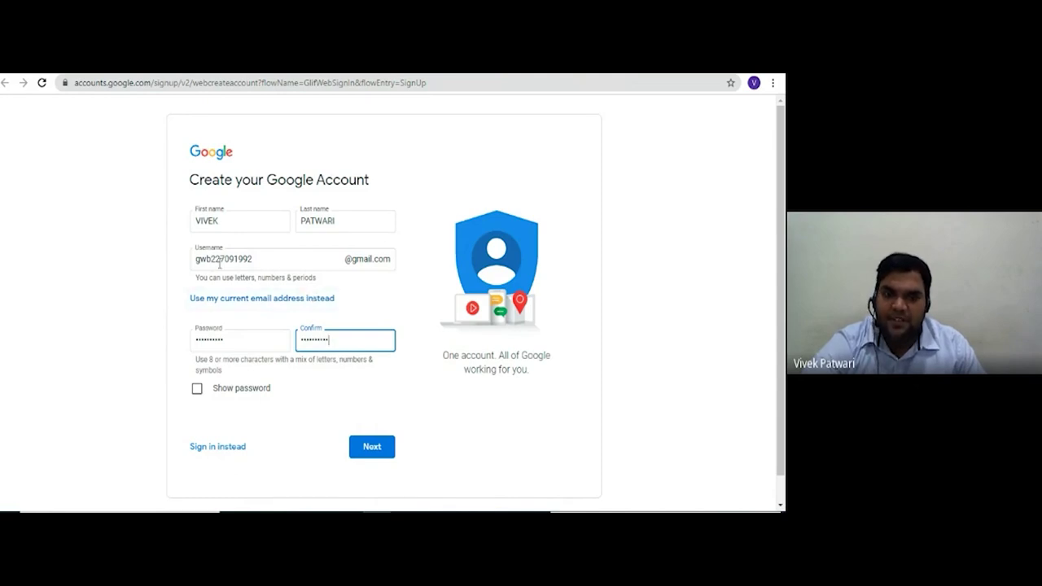
Step: Submit the form, then enter the phone number and recovery e-mail address
click(368, 452)
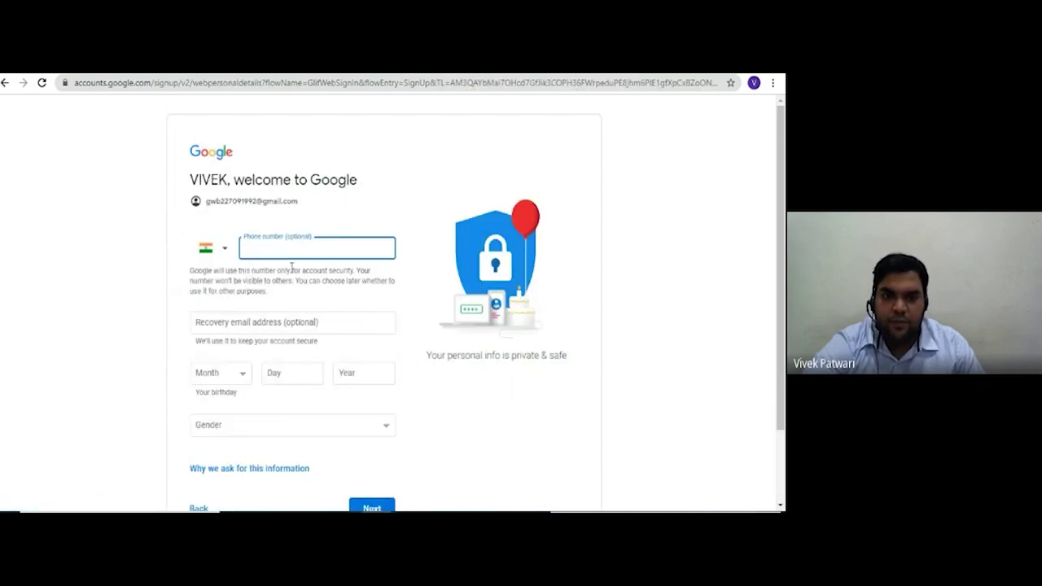
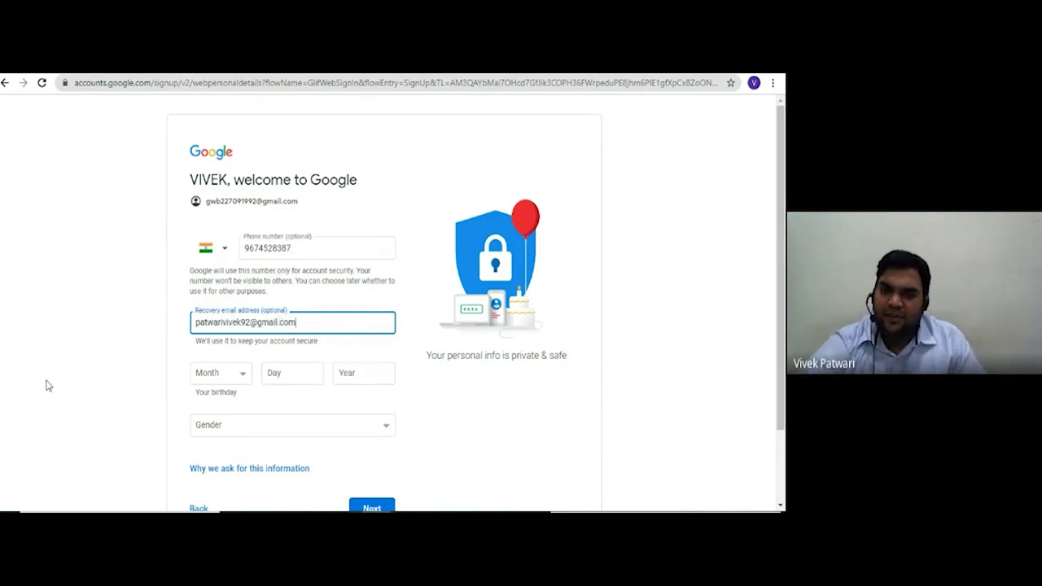
scroll(48, 387, down, 1)
scroll(48, 387, up, 1)
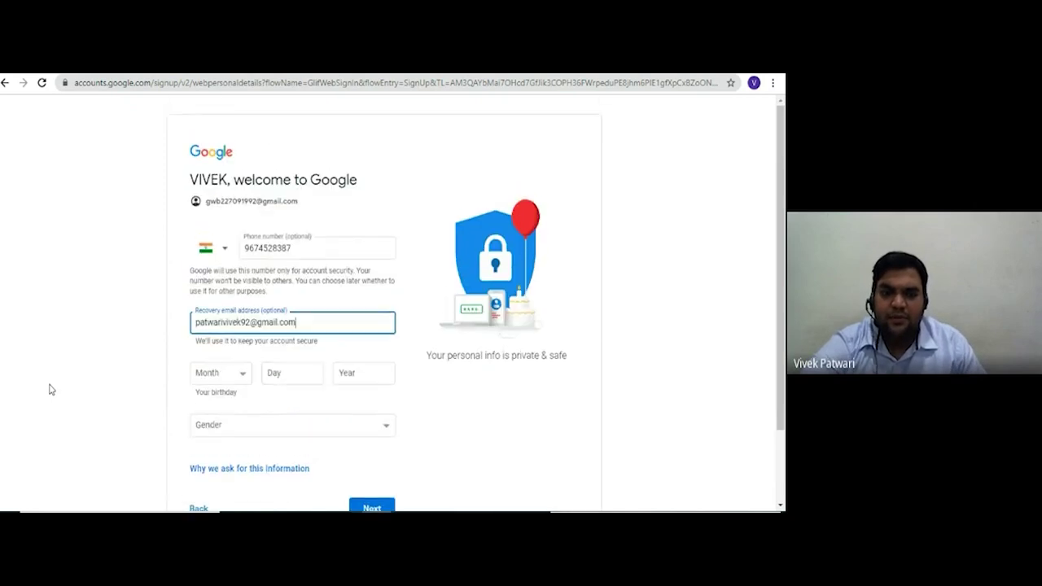
click(211, 379)
click(224, 328)
click(315, 378)
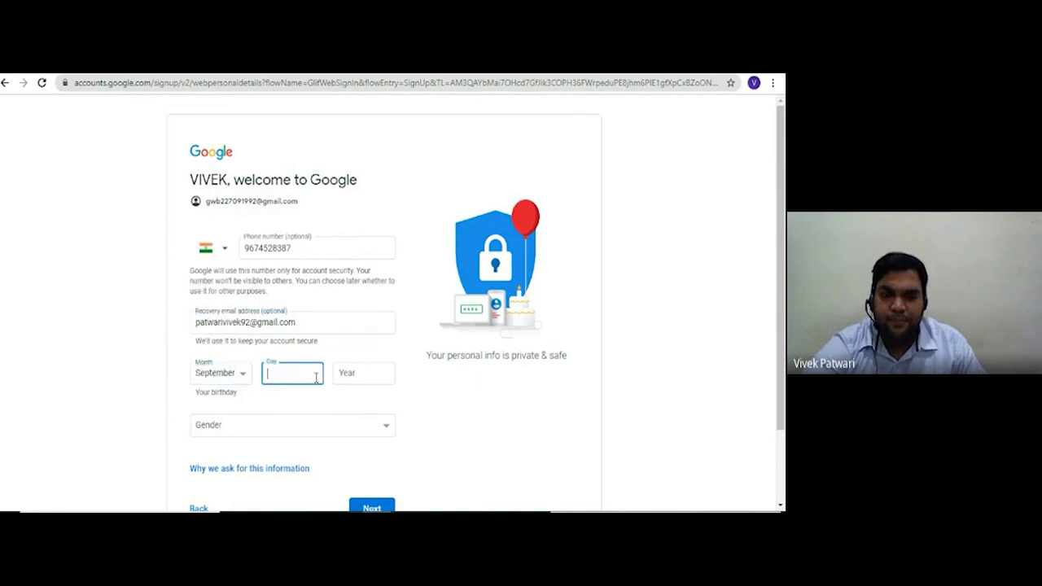
text(27)
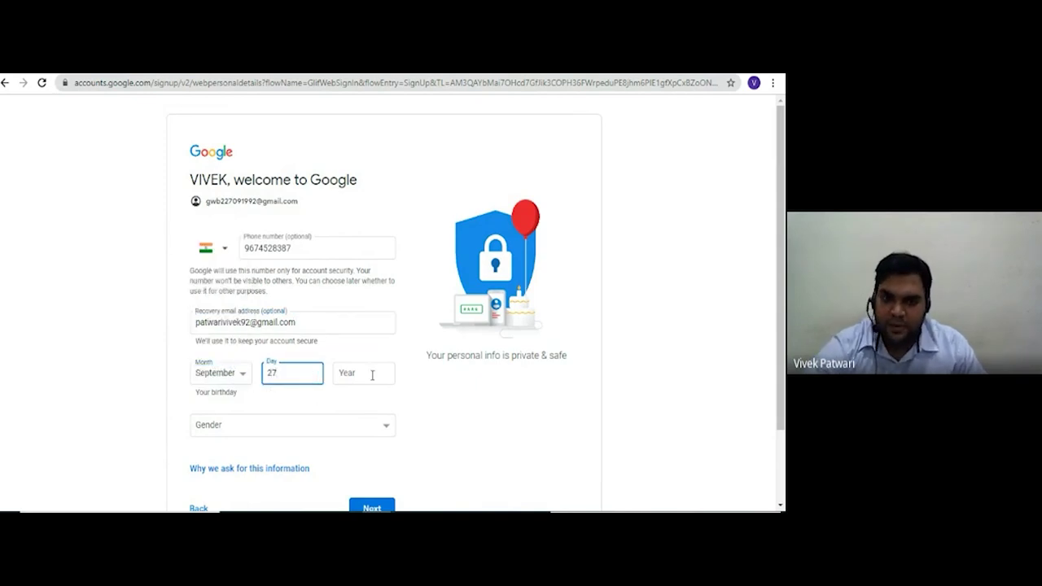
click(372, 373)
text(1992)
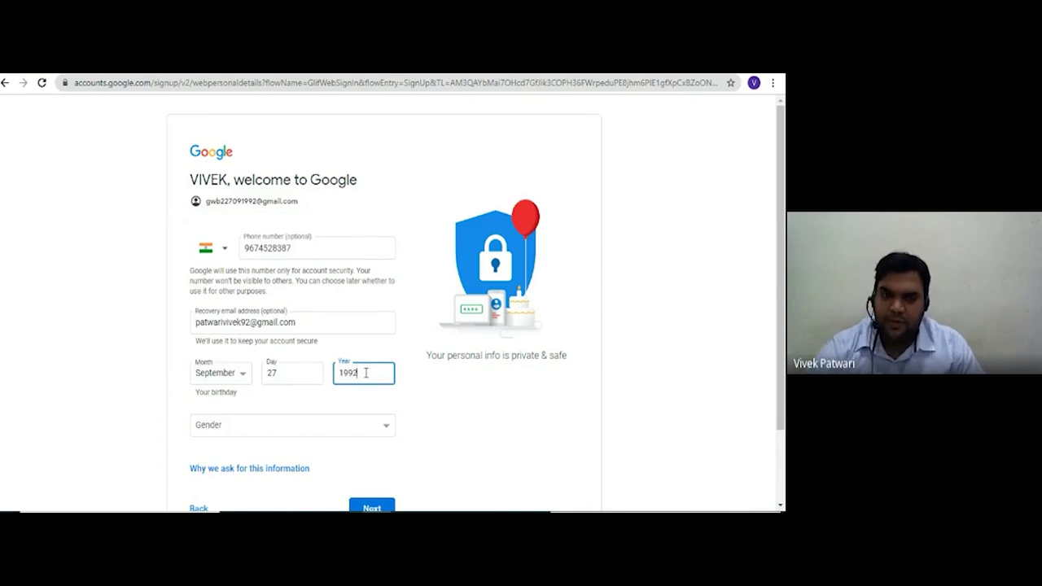
click(289, 428)
click(275, 445)
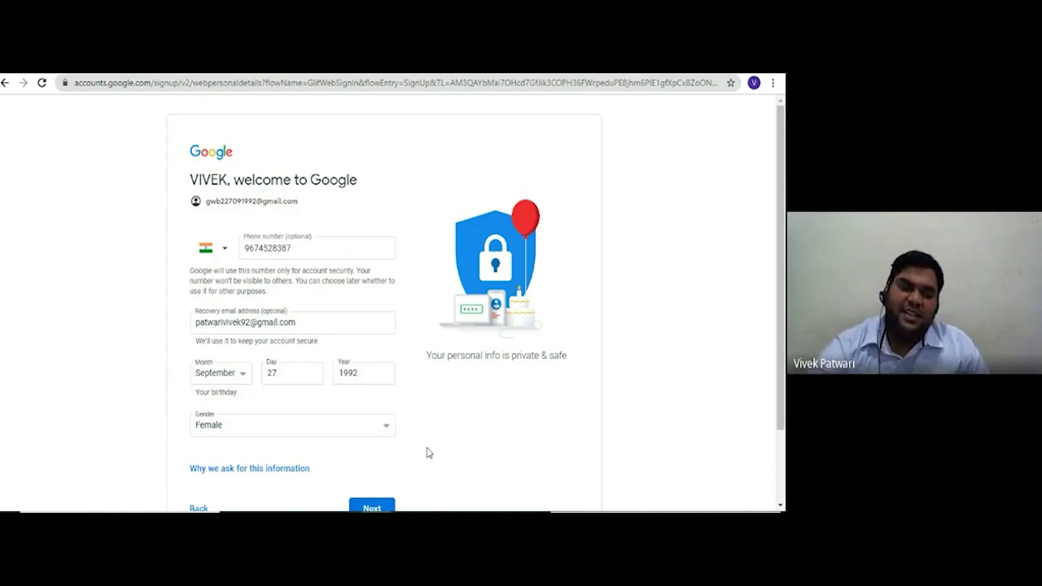
scroll(421, 479, down, 1)
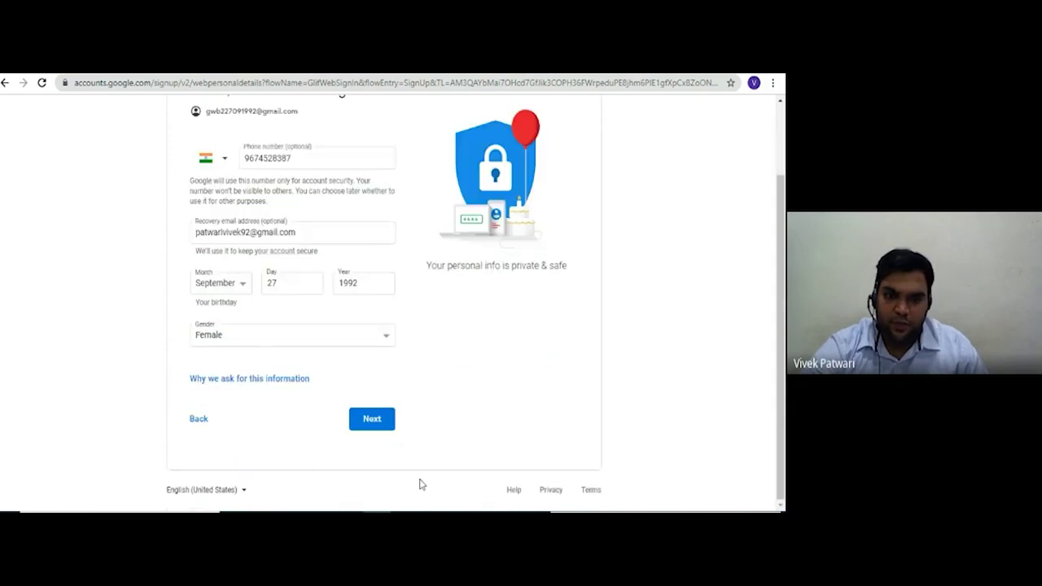
Step: Submit the personal details and verify the phone with the six-digit texted code
click(373, 426)
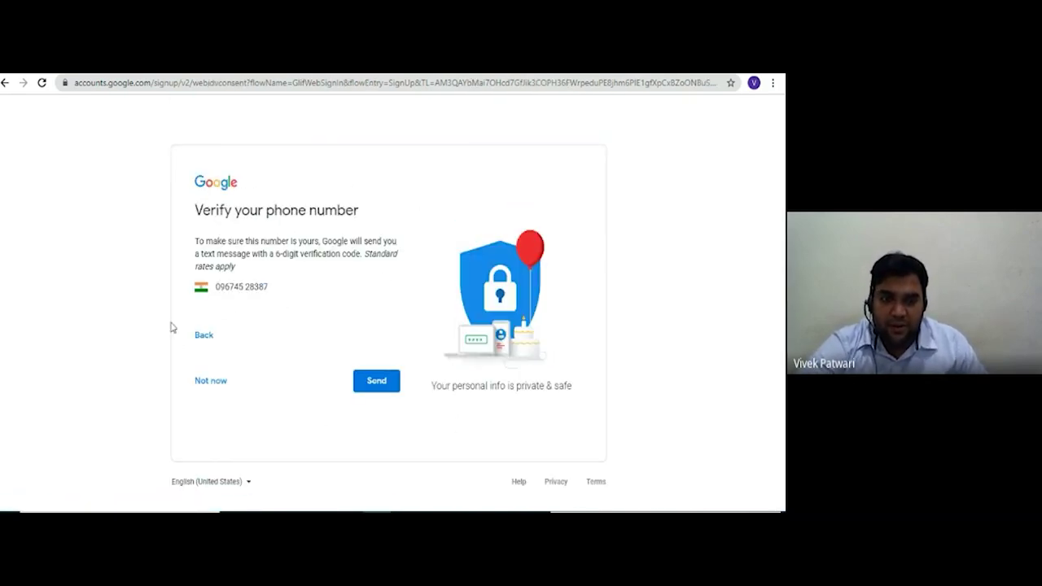
click(377, 380)
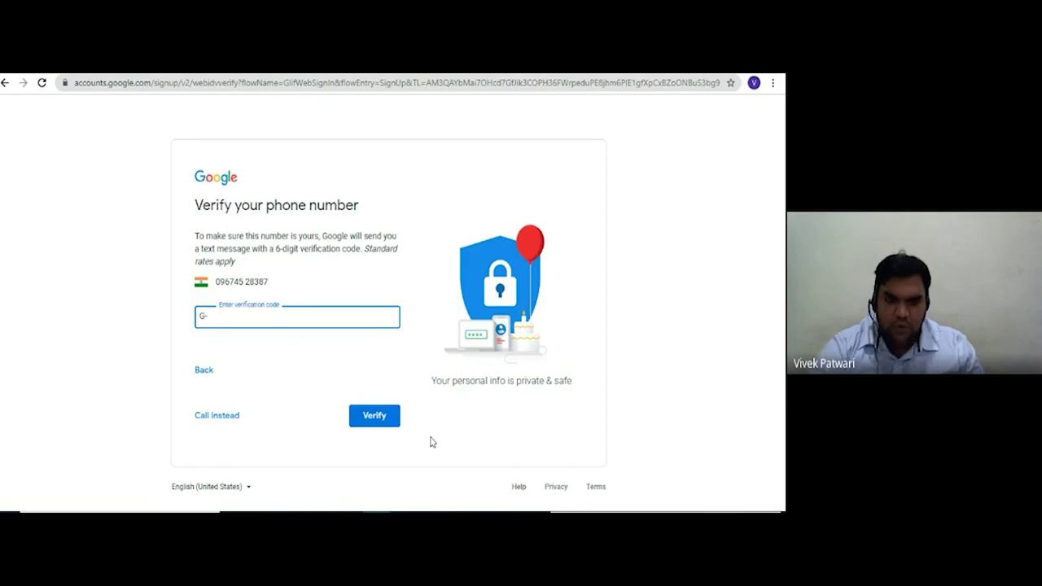
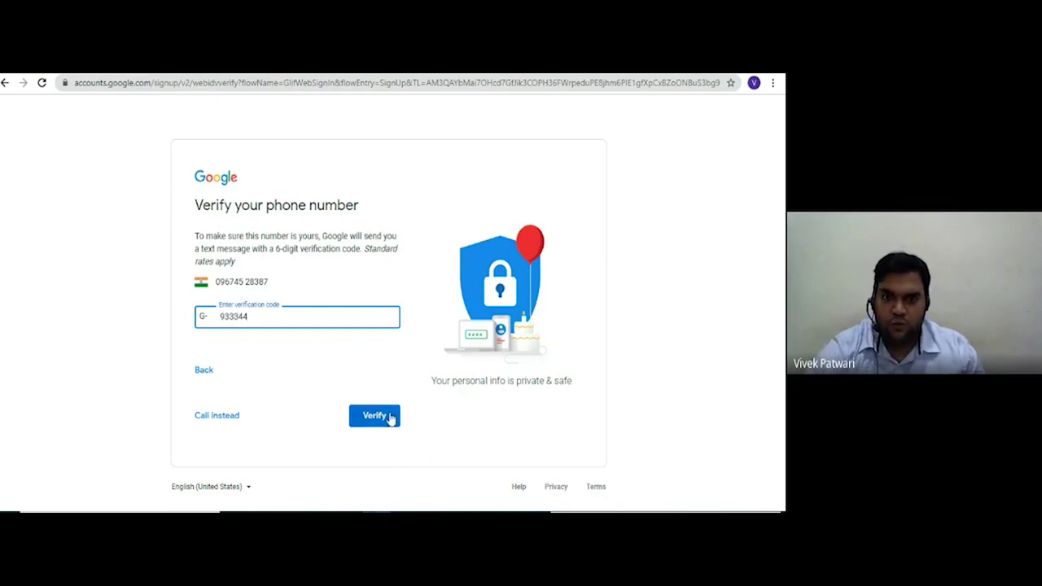
click(391, 417)
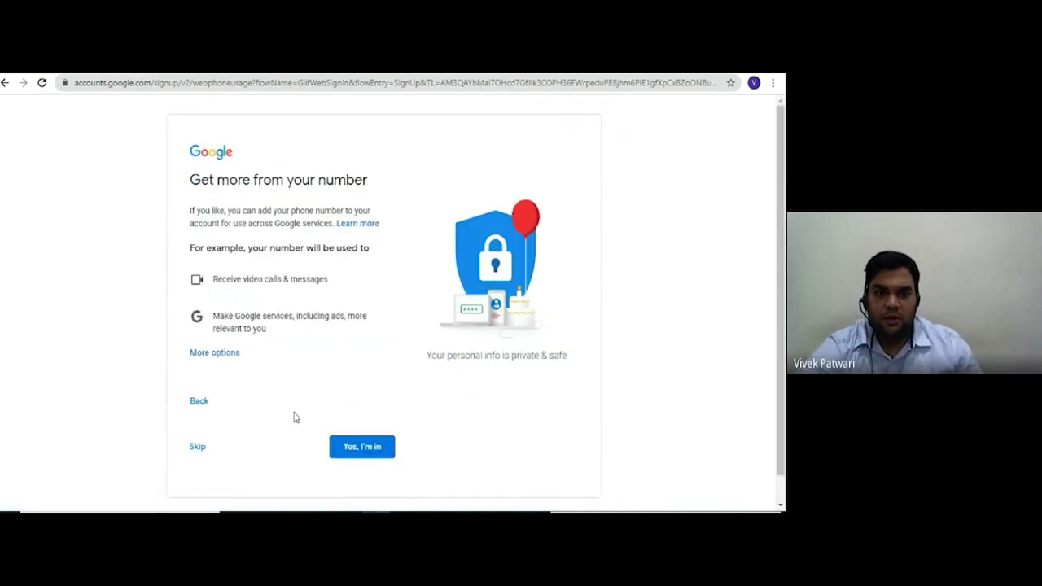
Step: Opt in to using the phone number across Google services and agree to the Privacy and Terms
click(358, 440)
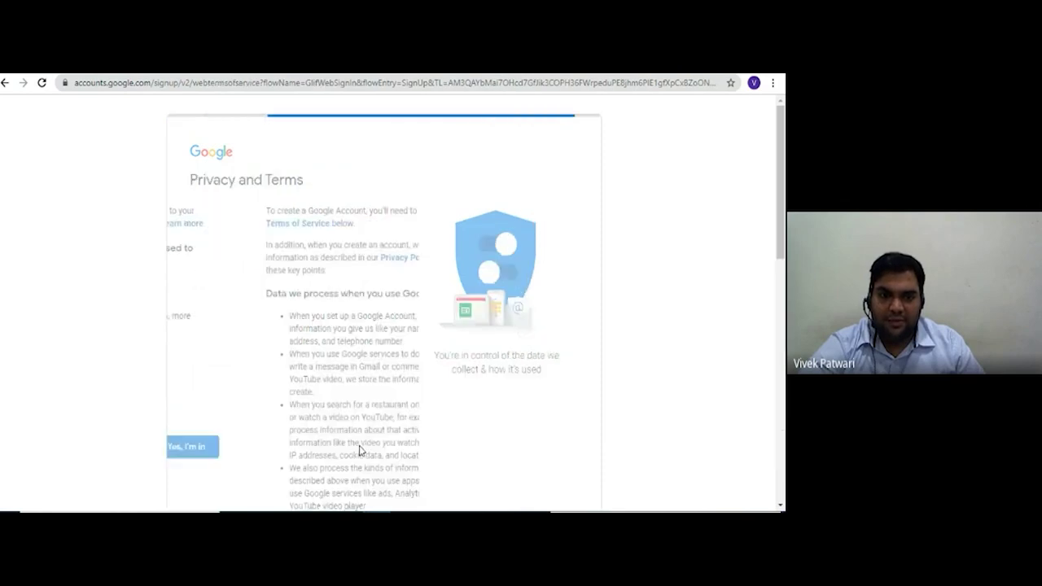
scroll(356, 441, down, 10)
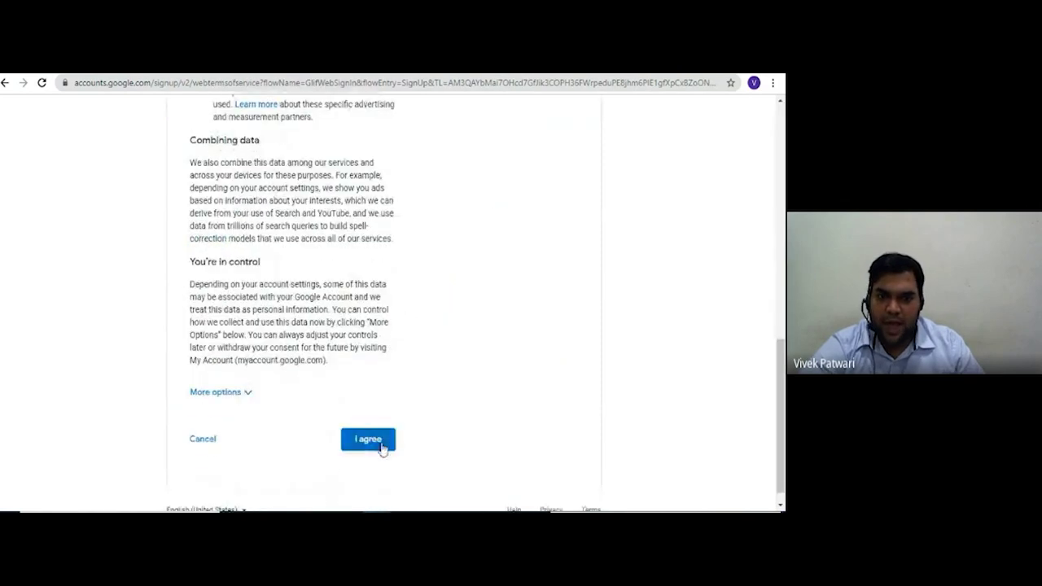
click(383, 448)
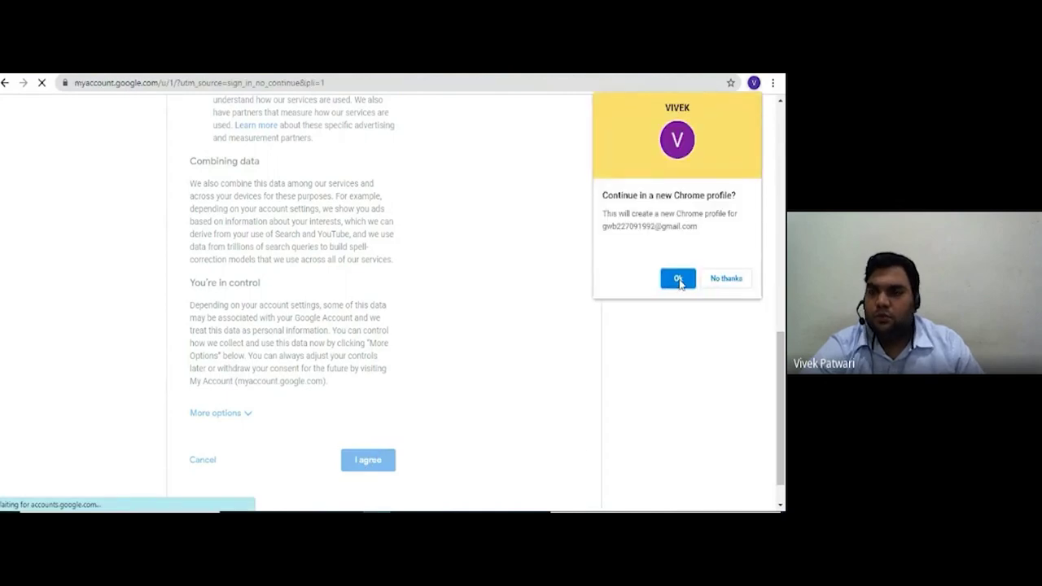
Step: Accept the new Chrome profile, dismiss the Cybersecurity Awareness card, and bring up the Google apps list
click(720, 278)
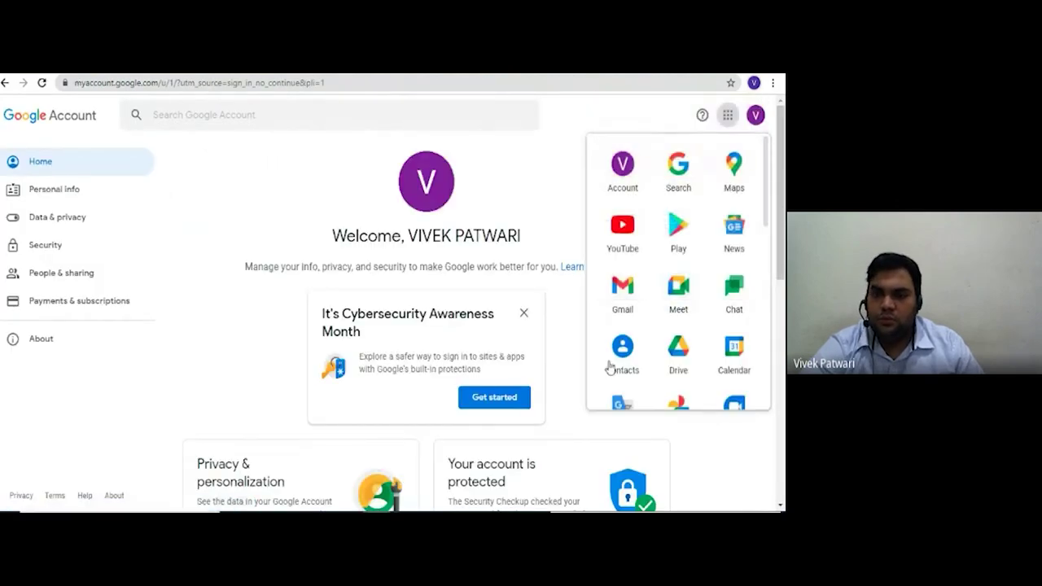
click(552, 211)
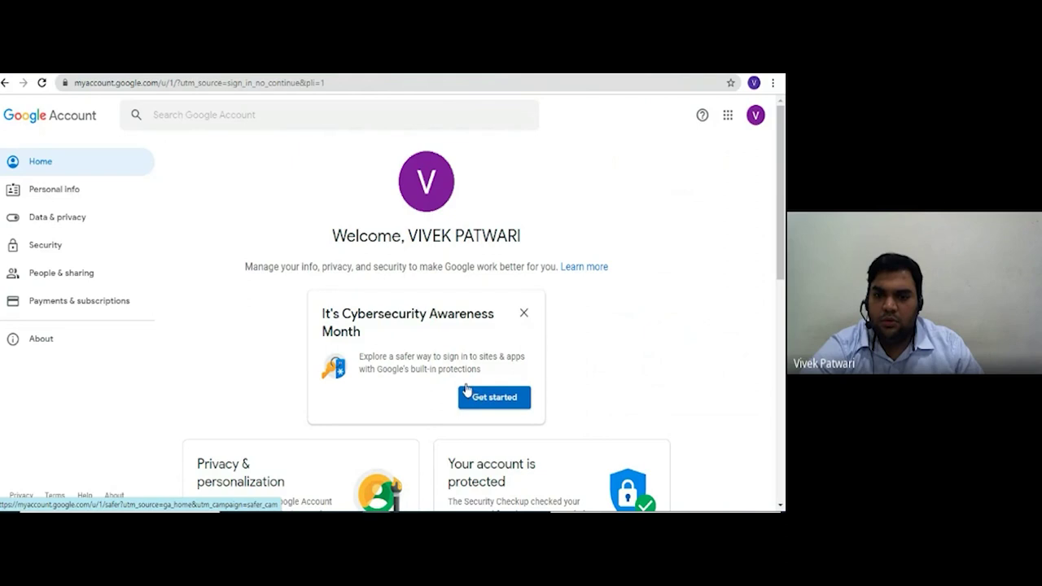
click(525, 315)
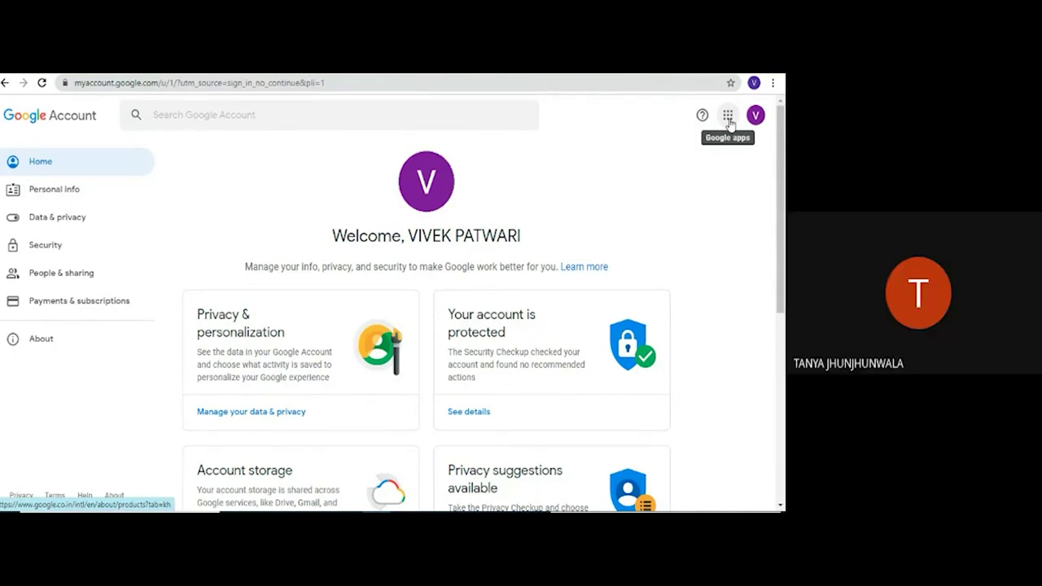
click(729, 118)
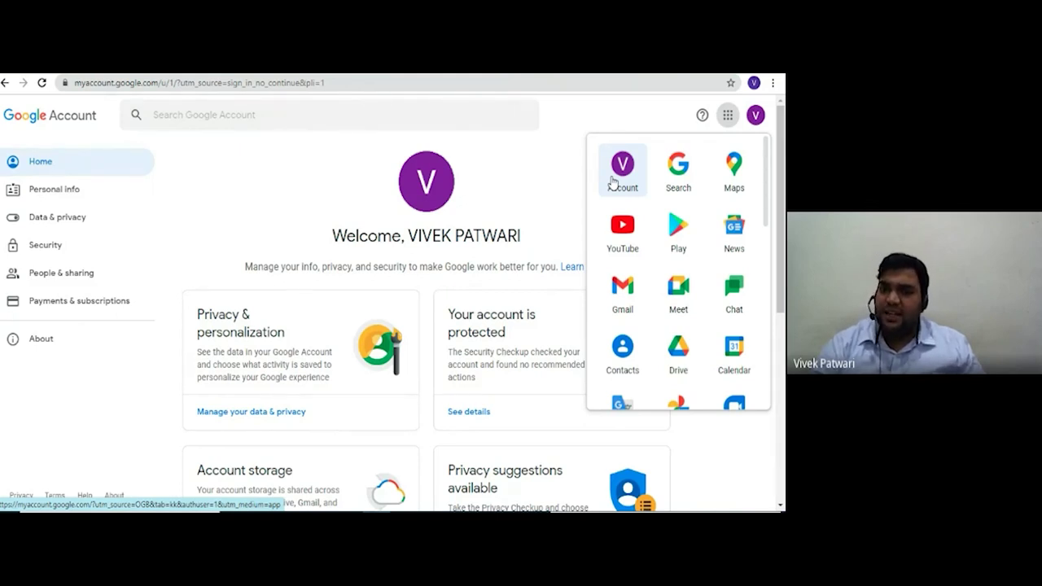
Step: Browse and close the Google apps list, then highlight the account holder's name in the welcome heading
scroll(628, 251, down, 5)
scroll(646, 289, down, 5)
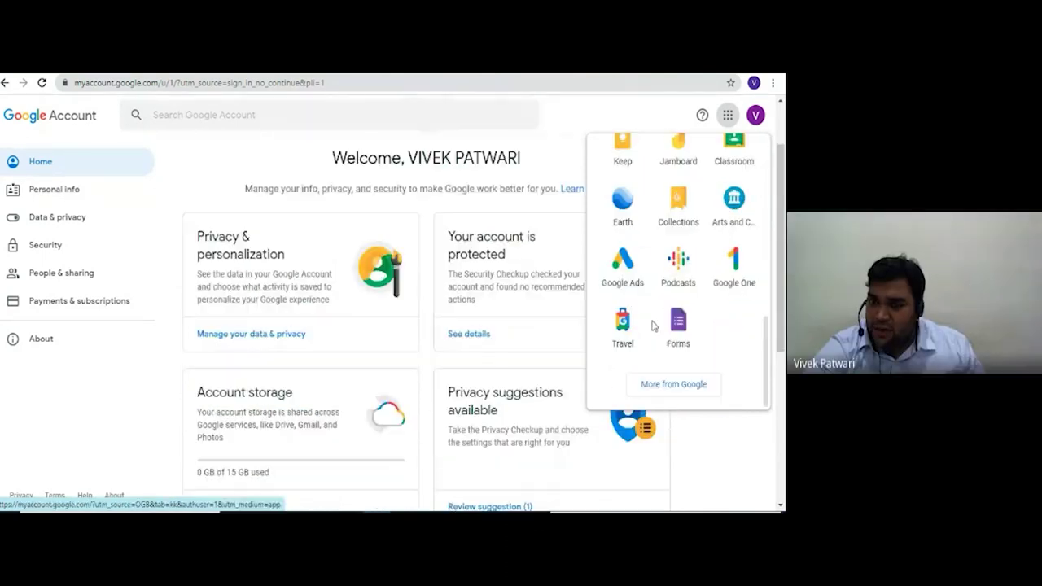
scroll(663, 319, up, 5)
scroll(663, 319, up, 5)
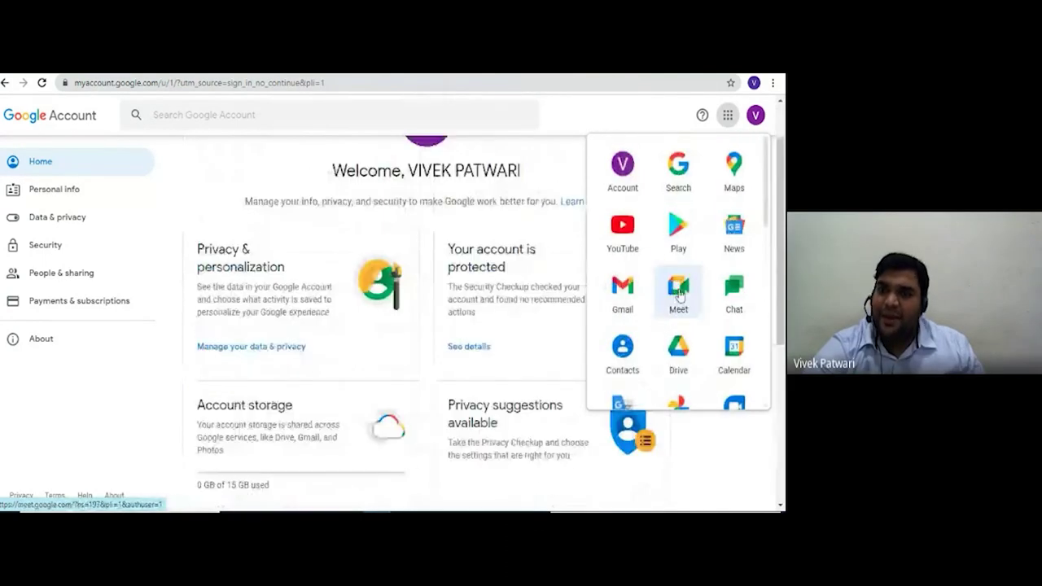
click(540, 166)
scroll(554, 233, up, 2)
drag(406, 236, 547, 249)
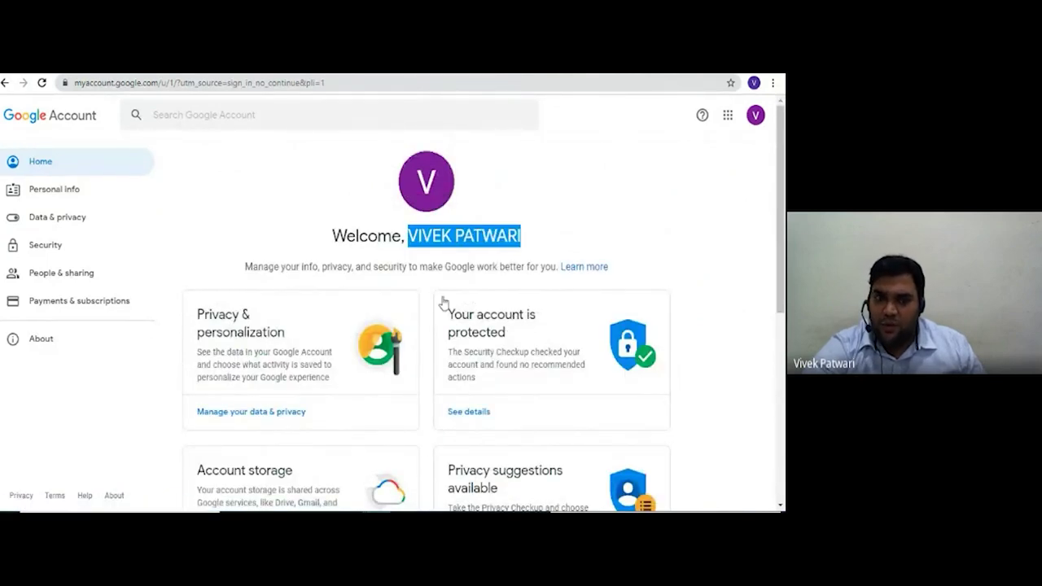
Step: Open Manage storage from the Account storage card showing 0 GB of 15 GB used
scroll(319, 393, down, 1)
scroll(277, 379, up, 1)
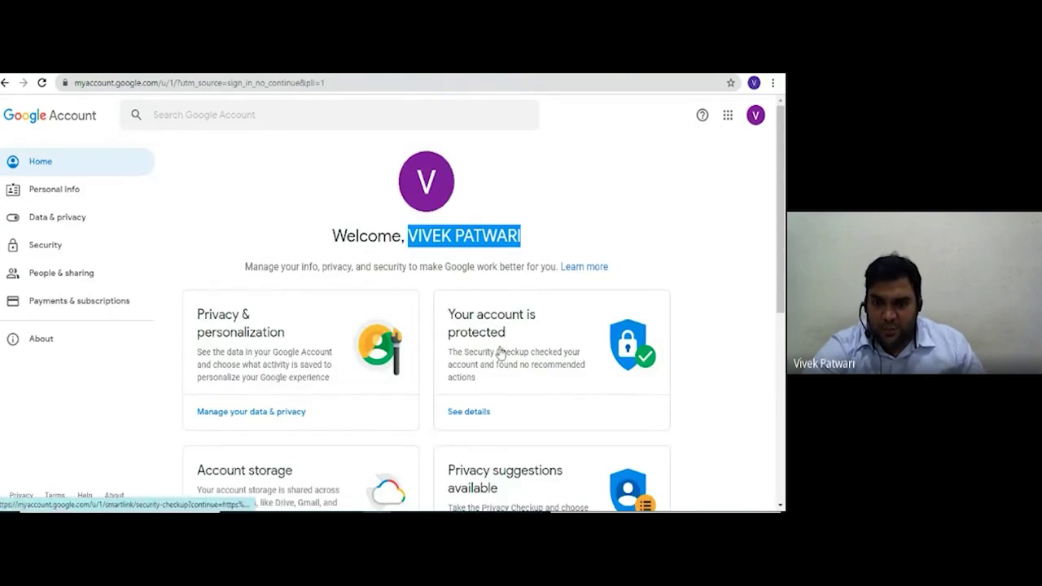
scroll(460, 377, down, 3)
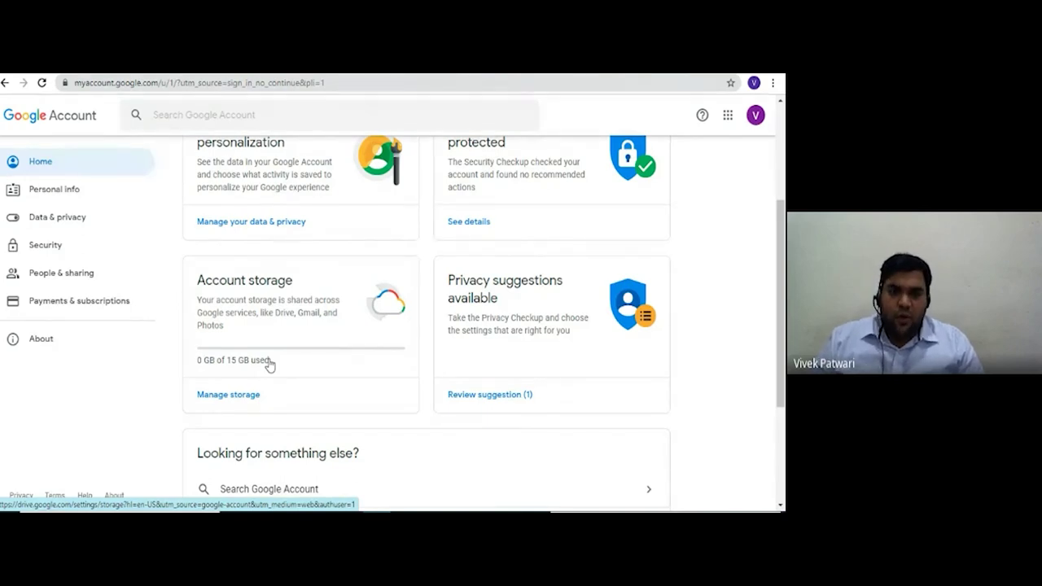
click(236, 396)
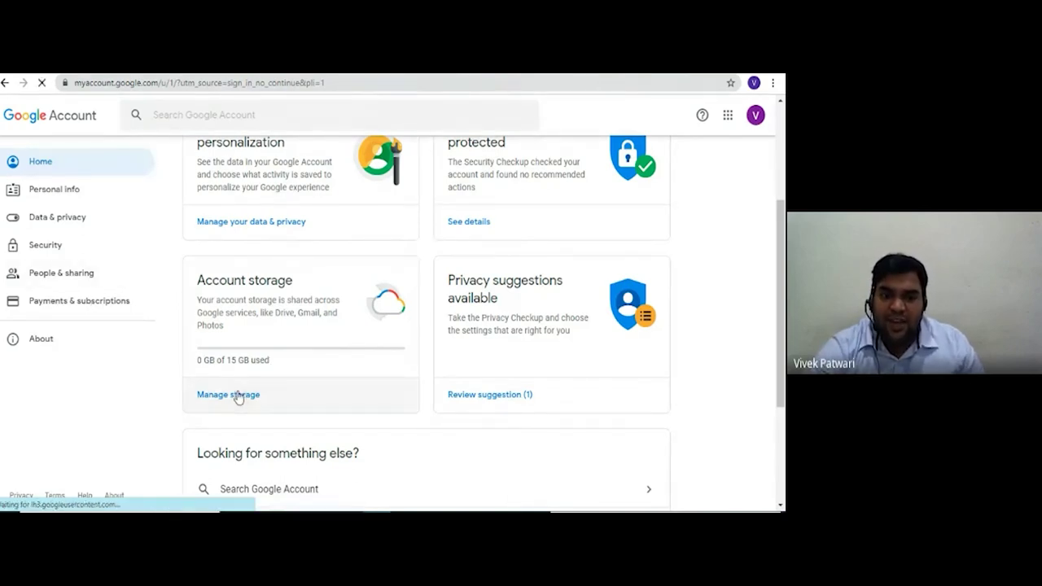